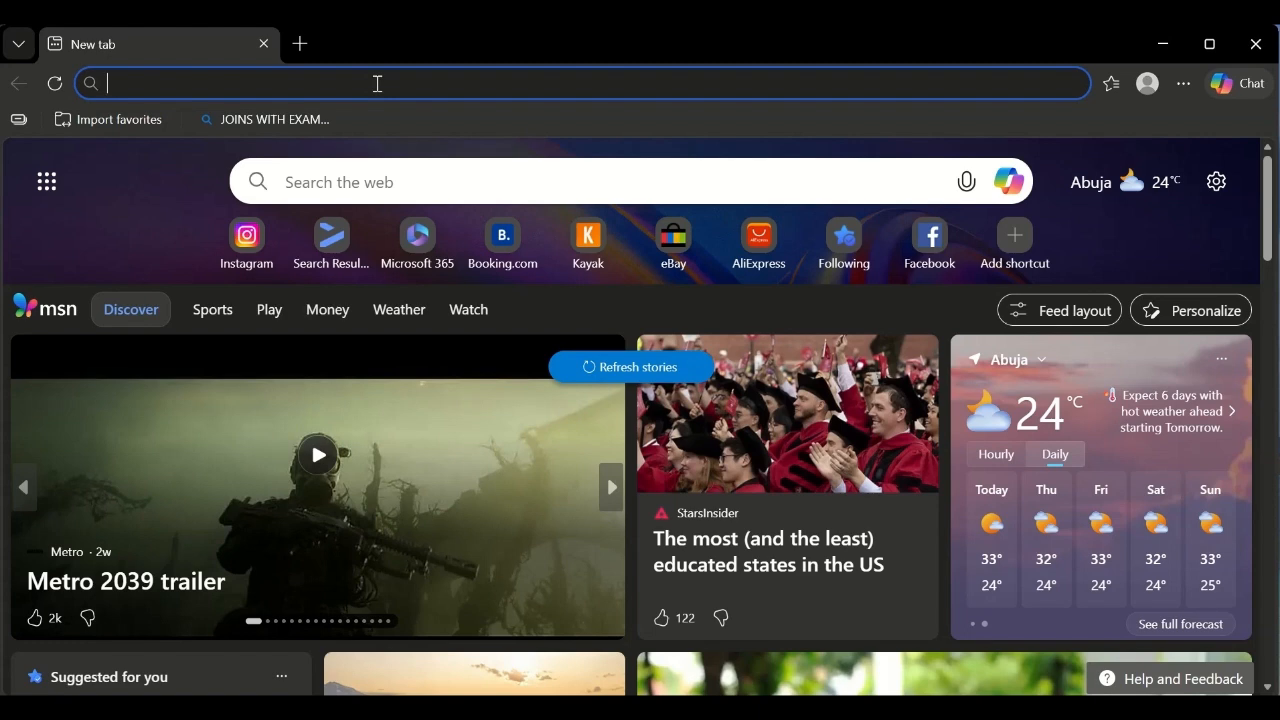
Search the web for "postgresql download" and open the official PostgreSQL Downloads page
{"action": "type", "text": "po"}
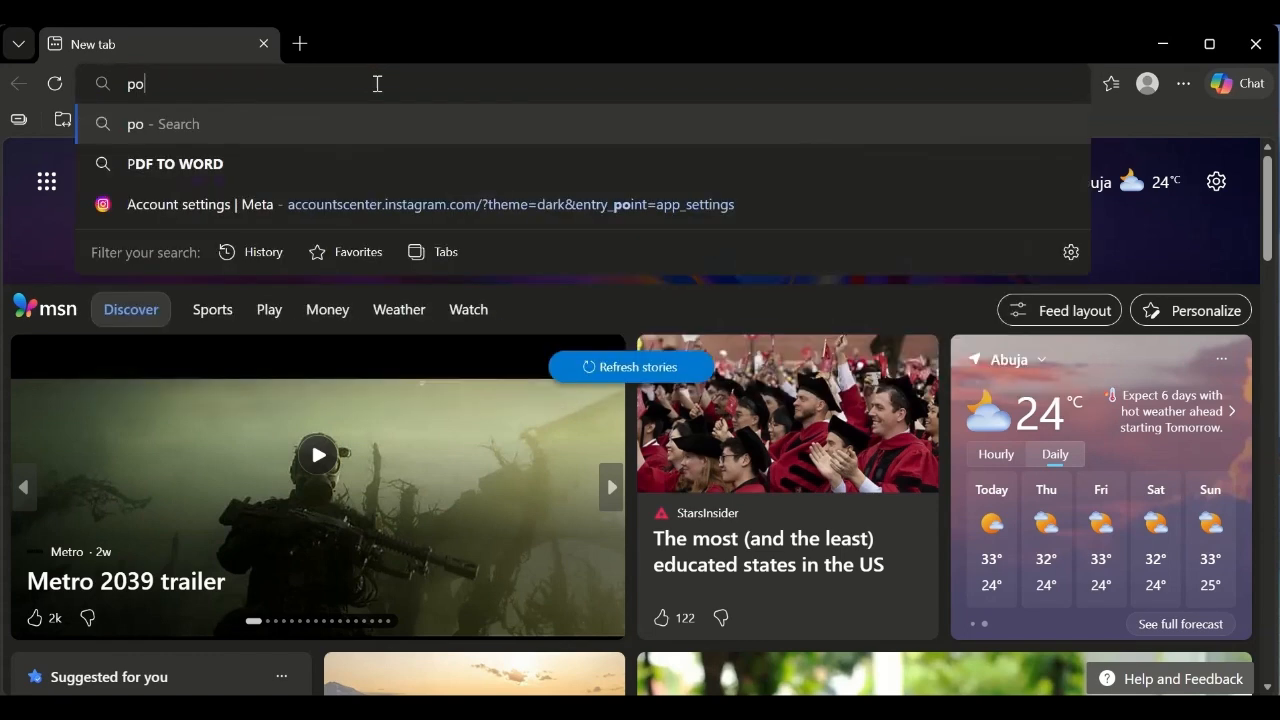
{"action": "type", "text": "stgres"}
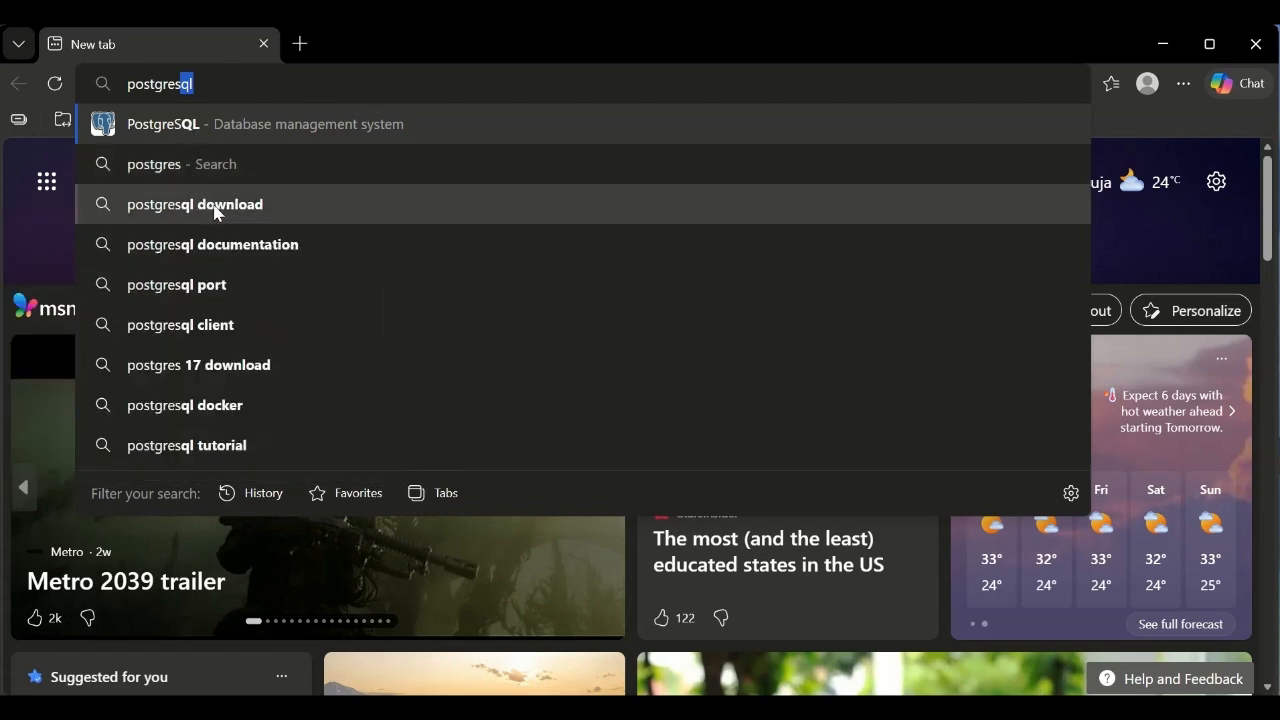
{"action": "left_click", "coordinate": [212, 207]}
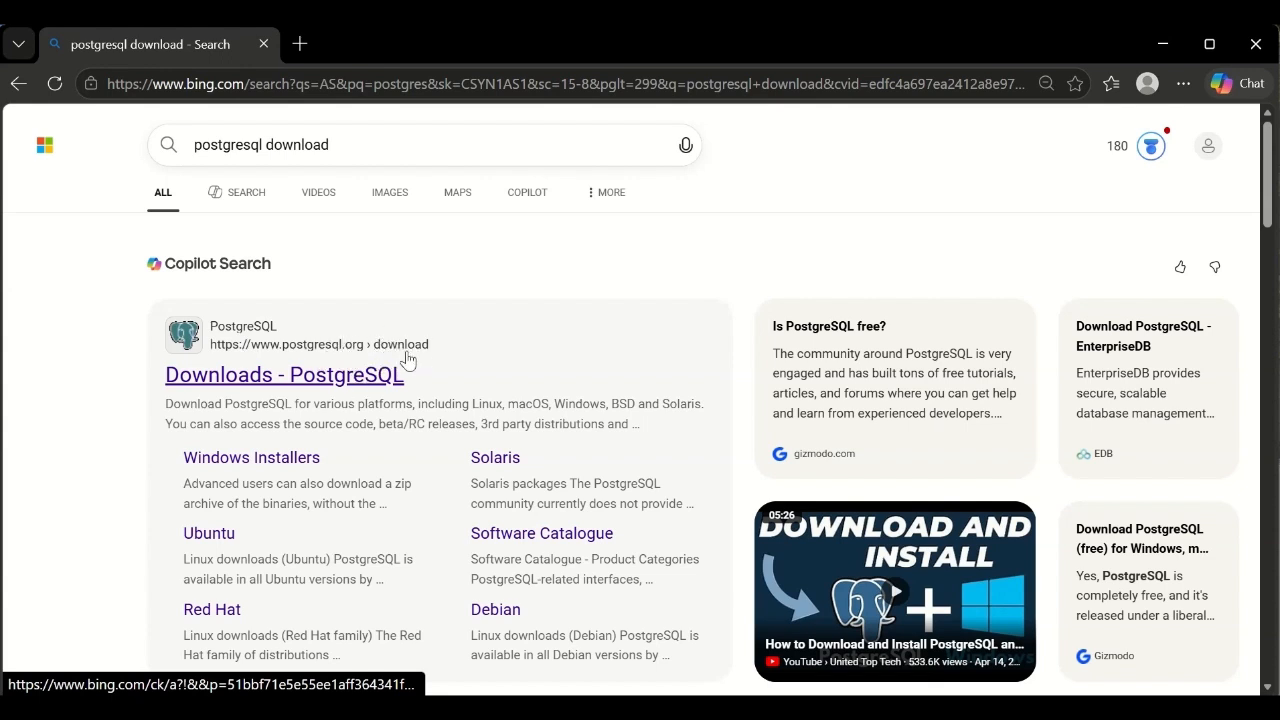
{"action": "left_click", "coordinate": [270, 378]}
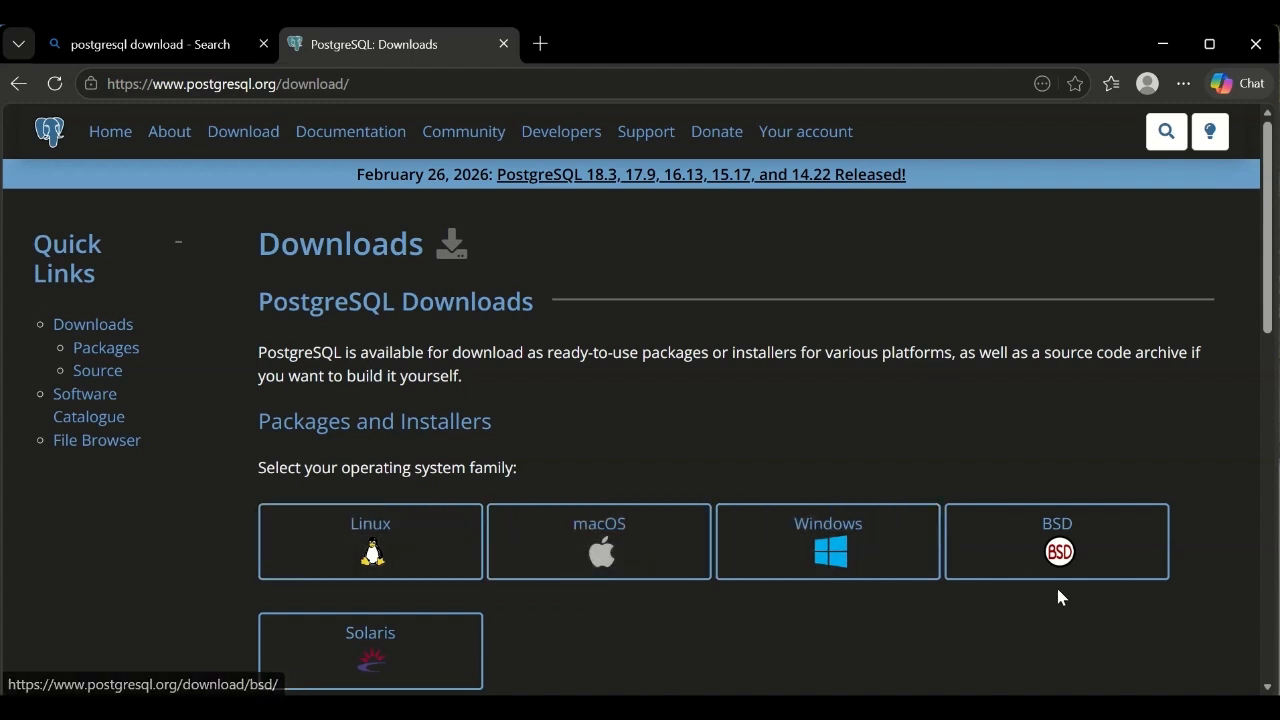
Open the Windows installers page from the PostgreSQL operating system choices
{"action": "left_click", "coordinate": [434, 546]}
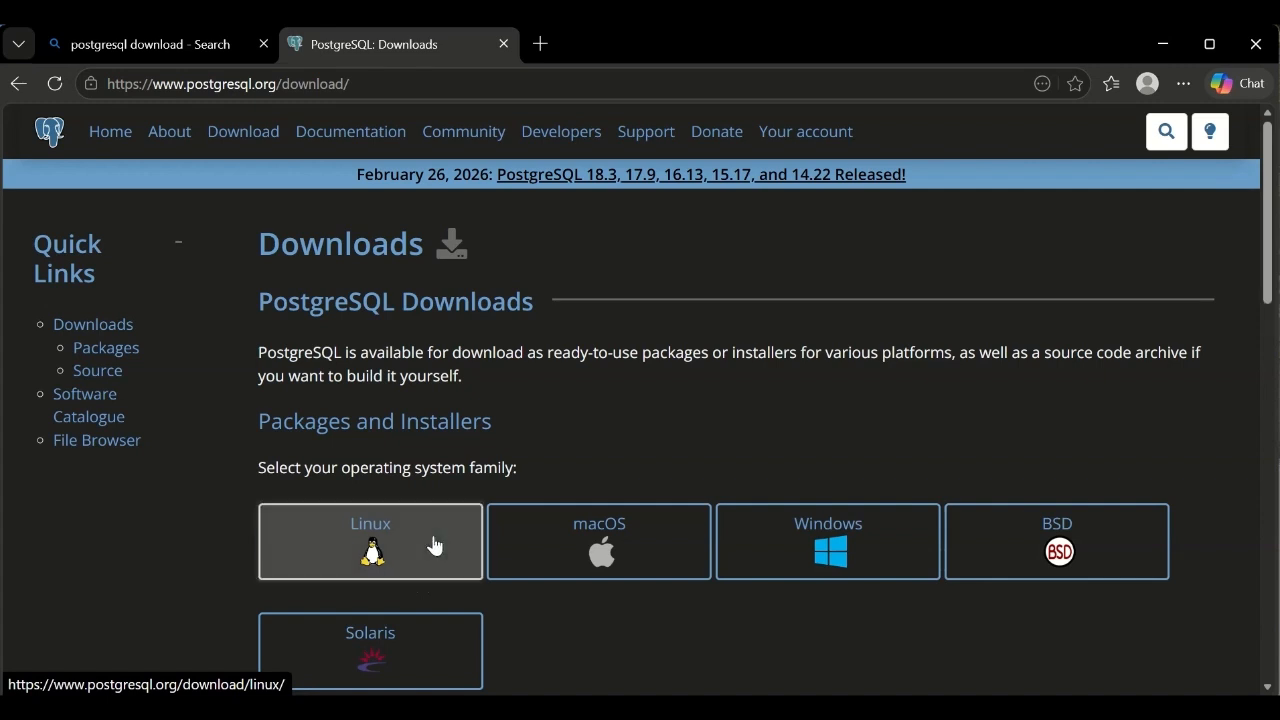
{"action": "left_click", "coordinate": [672, 551]}
{"action": "left_click", "coordinate": [19, 85]}
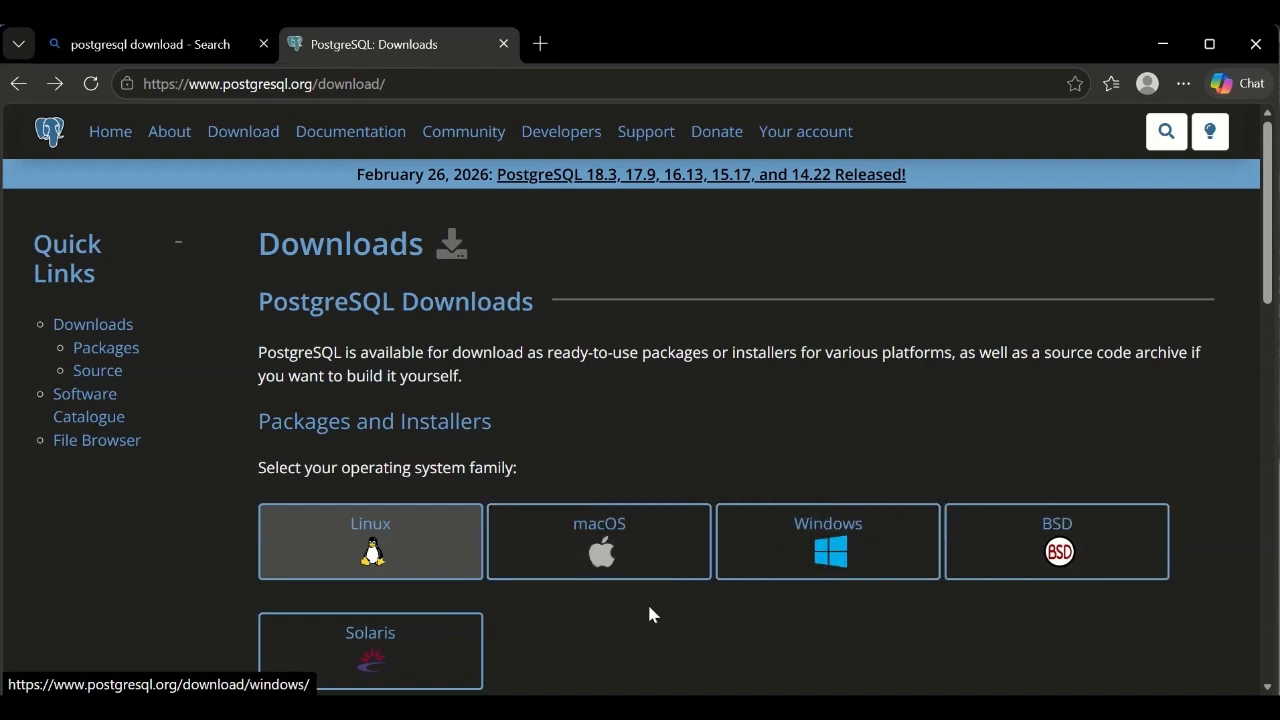
{"action": "left_click", "coordinate": [736, 570]}
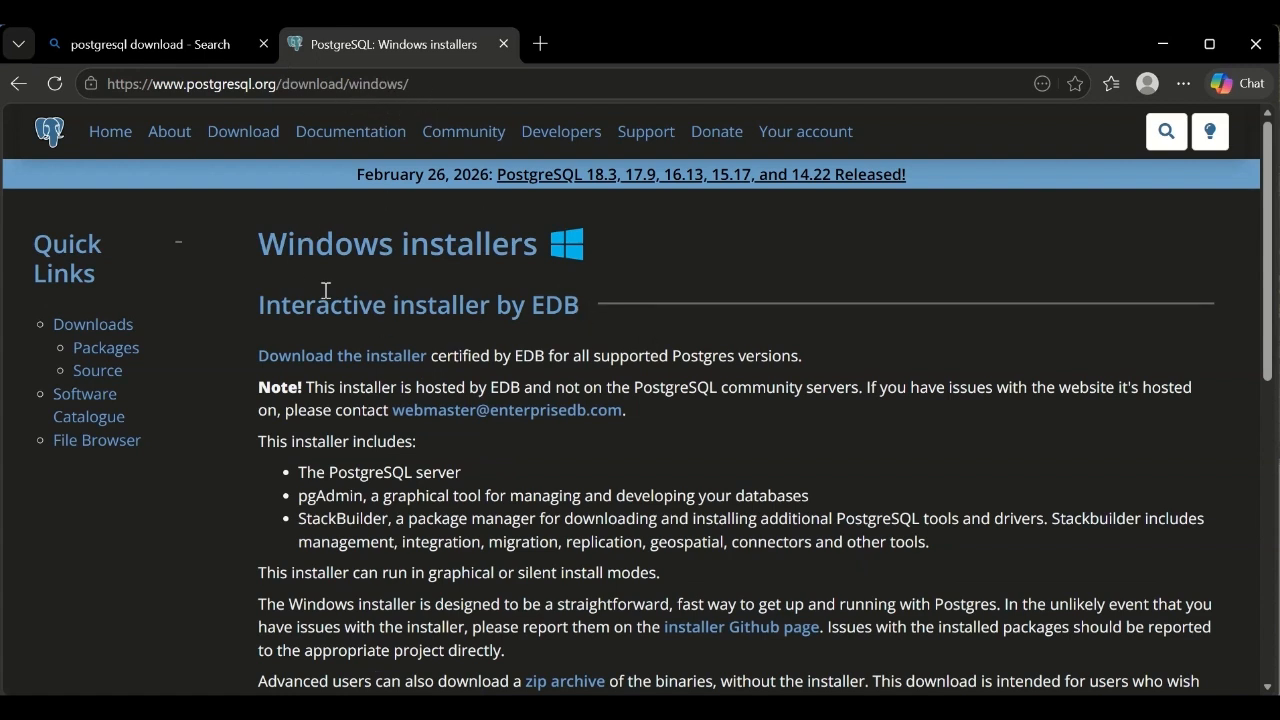
Examine the Windows installers page for the included components and the supported Windows platforms per Postgres version
{"action": "scroll", "coordinate": [497, 340], "scroll_direction": "down", "scroll_amount": 6}
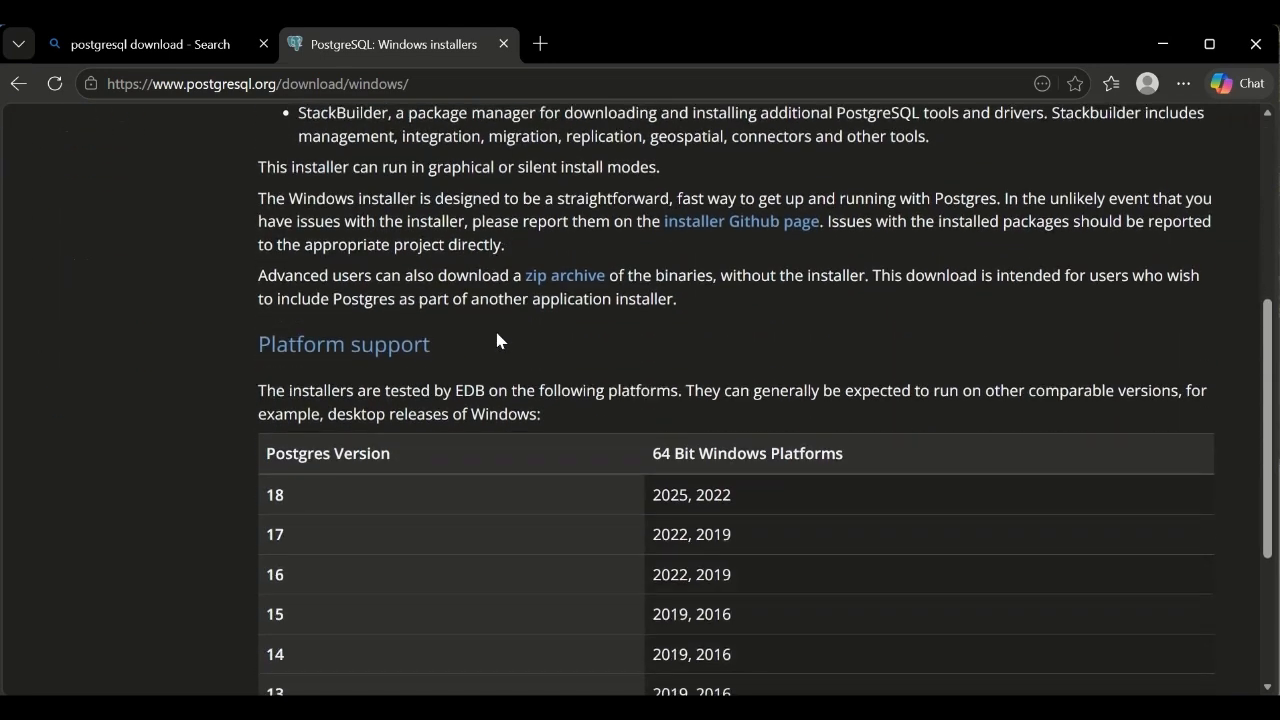
{"action": "scroll", "coordinate": [830, 290], "scroll_direction": "down", "scroll_amount": 1}
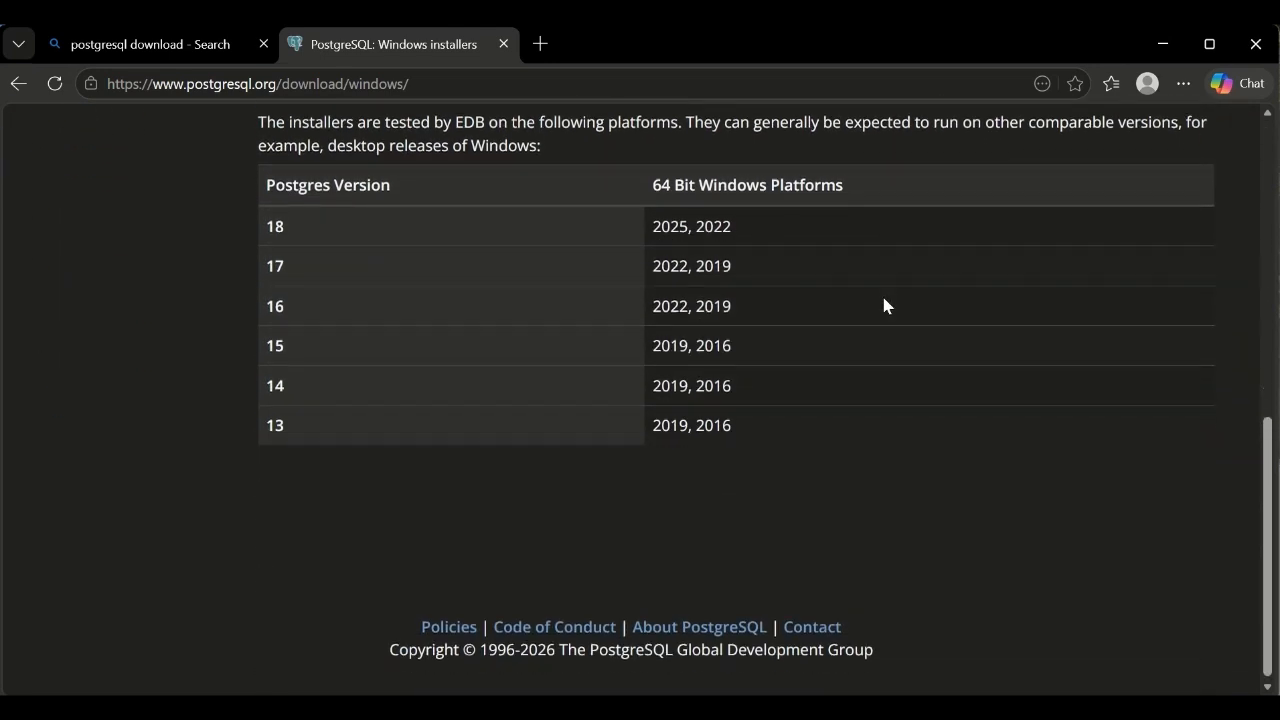
{"action": "scroll", "coordinate": [517, 380], "scroll_direction": "up", "scroll_amount": 3}
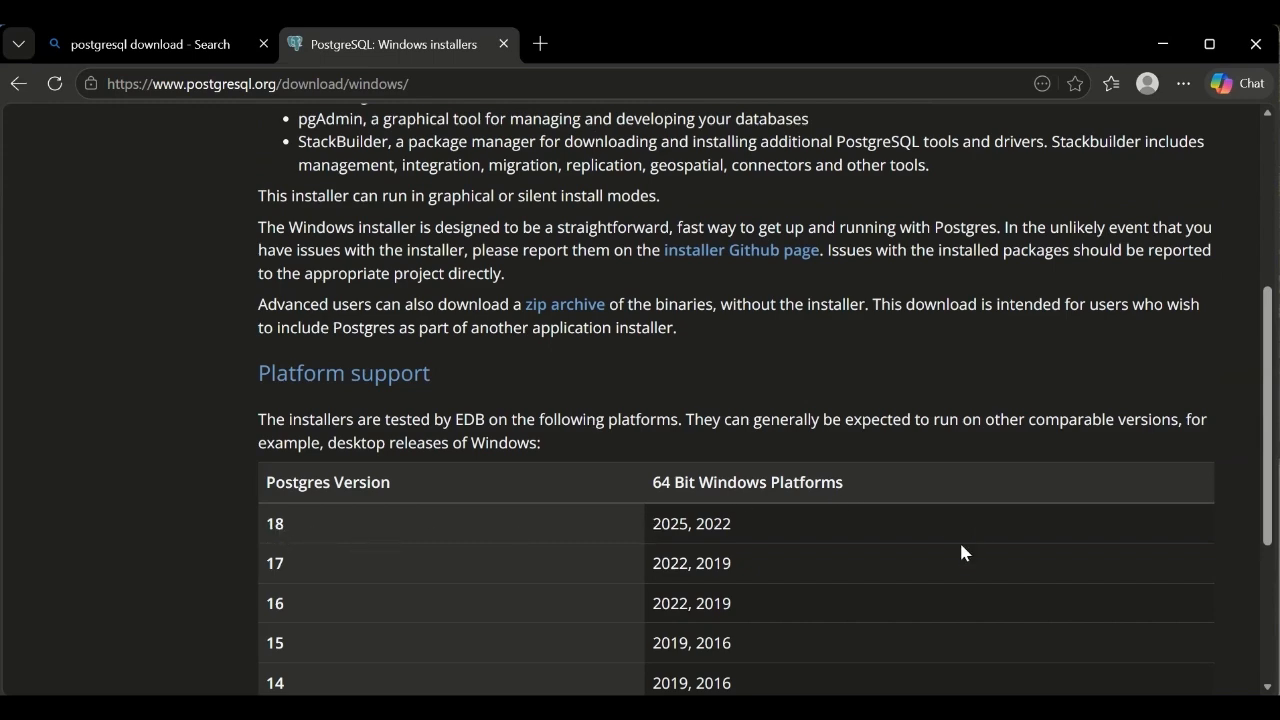
{"action": "scroll", "coordinate": [550, 378], "scroll_direction": "up", "scroll_amount": 4}
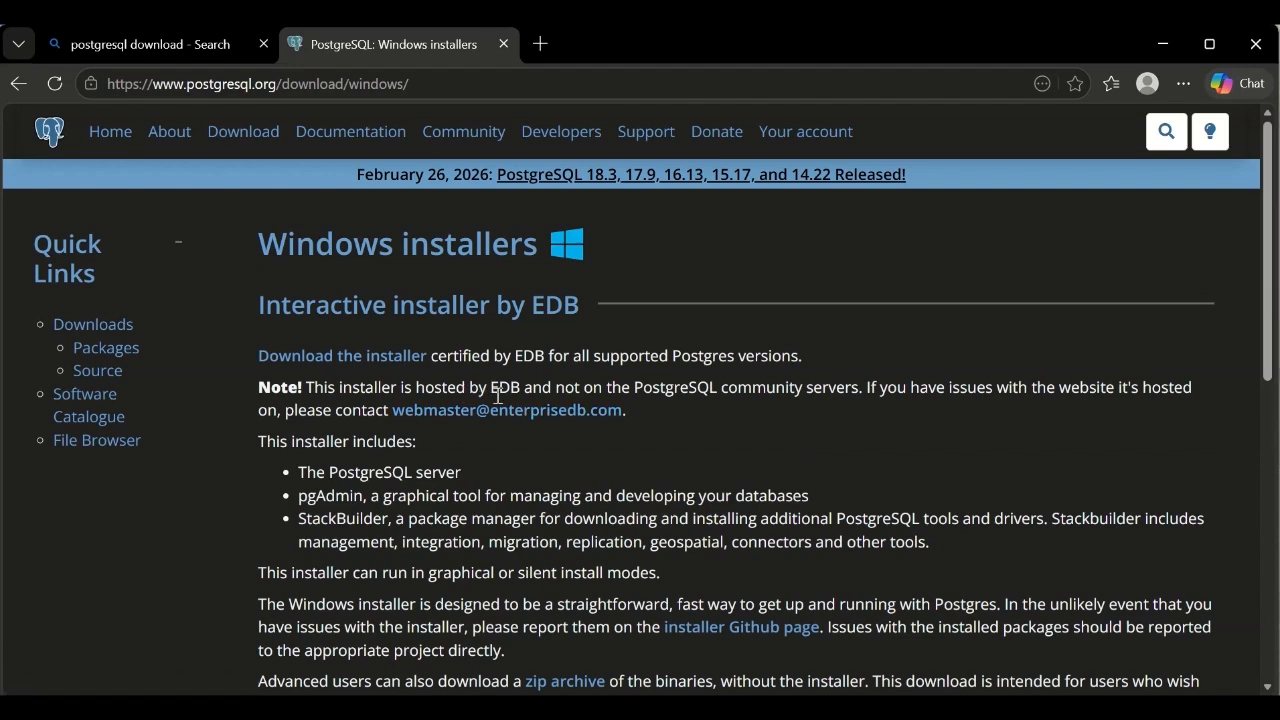
{"action": "scroll", "coordinate": [499, 408], "scroll_direction": "down", "scroll_amount": 1}
{"action": "scroll", "coordinate": [499, 405], "scroll_direction": "down", "scroll_amount": 1}
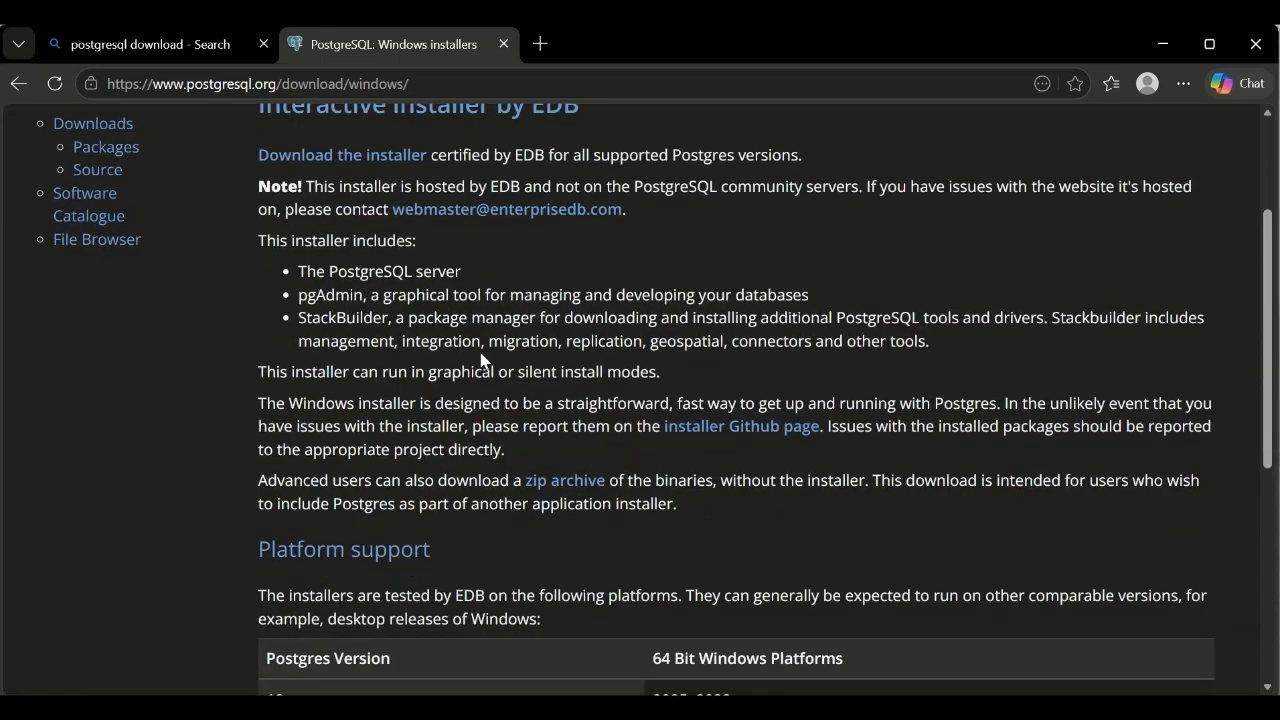
{"action": "scroll", "coordinate": [481, 360], "scroll_direction": "down", "scroll_amount": 1}
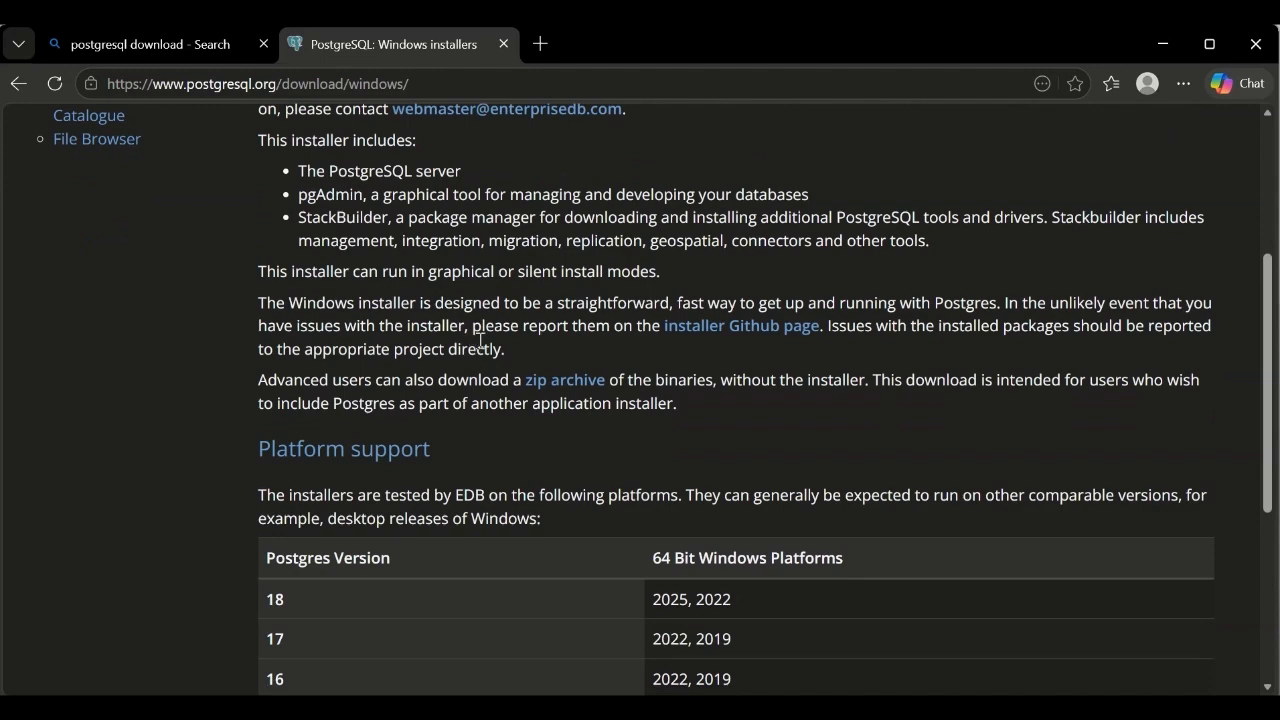
{"action": "scroll", "coordinate": [488, 350], "scroll_direction": "down", "scroll_amount": 1}
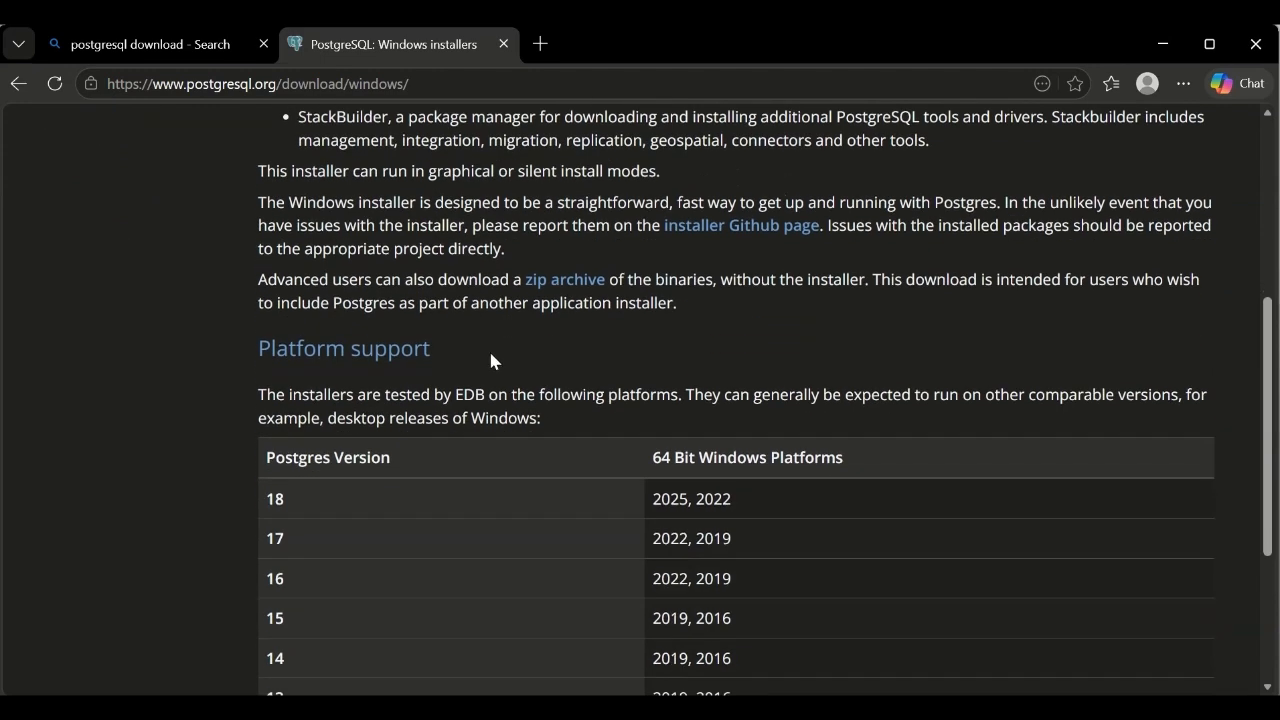
{"action": "scroll", "coordinate": [491, 360], "scroll_direction": "down", "scroll_amount": 3}
{"action": "scroll", "coordinate": [490, 360], "scroll_direction": "up", "scroll_amount": 1}
{"action": "scroll", "coordinate": [490, 360], "scroll_direction": "down", "scroll_amount": 1}
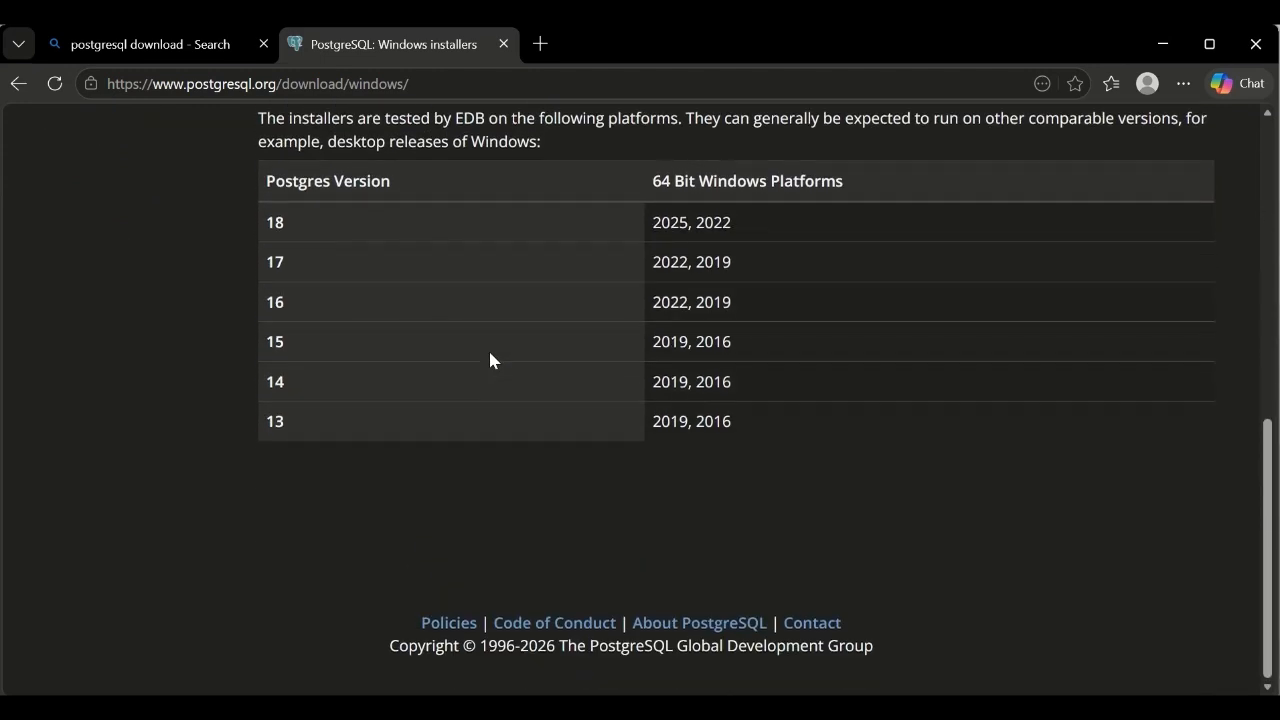
{"action": "scroll", "coordinate": [490, 360], "scroll_direction": "up", "scroll_amount": 7}
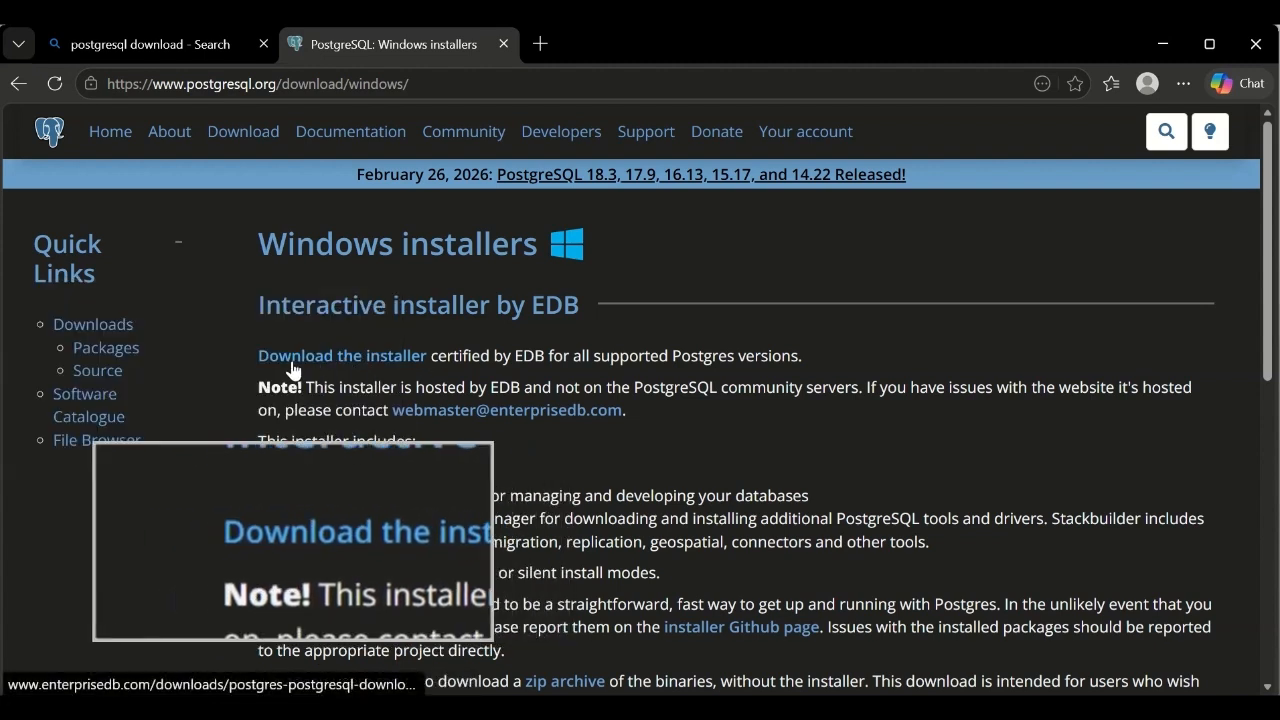
Go to EDB's installer page and download the PostgreSQL 18.3 installer for Windows x86-64
{"action": "left_click", "coordinate": [370, 365]}
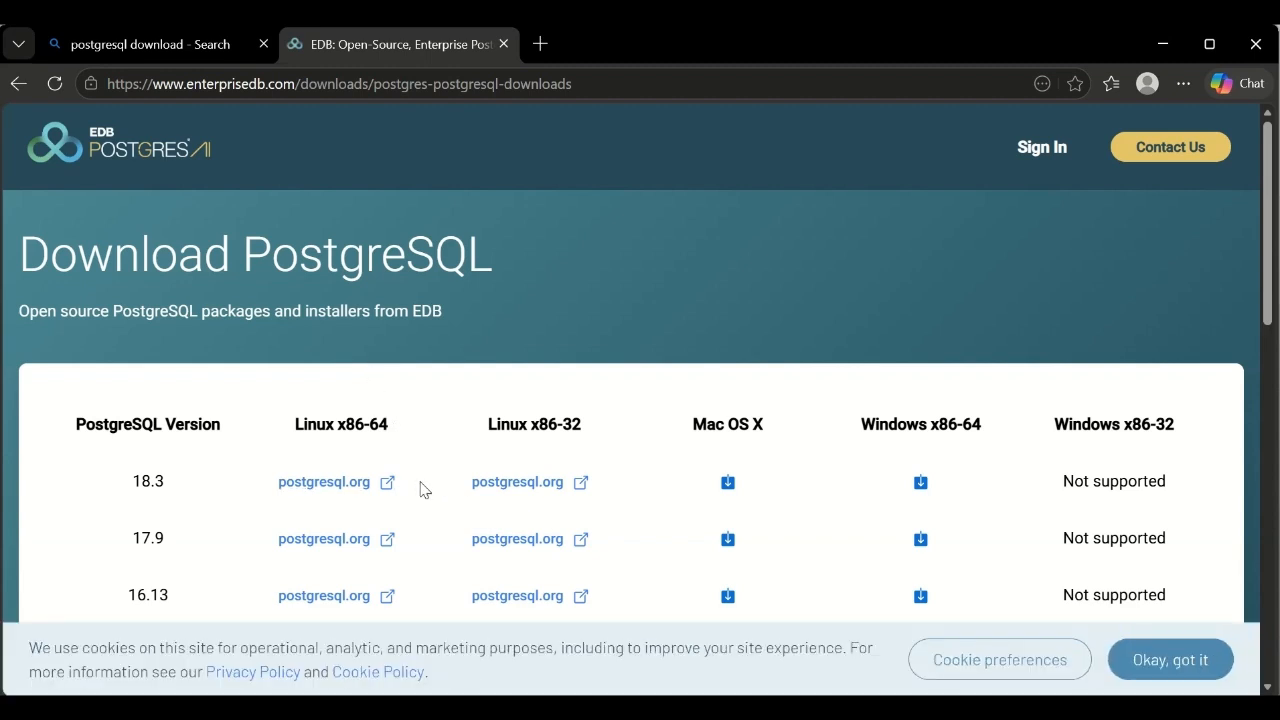
{"action": "scroll", "coordinate": [337, 419], "scroll_direction": "down", "scroll_amount": 1}
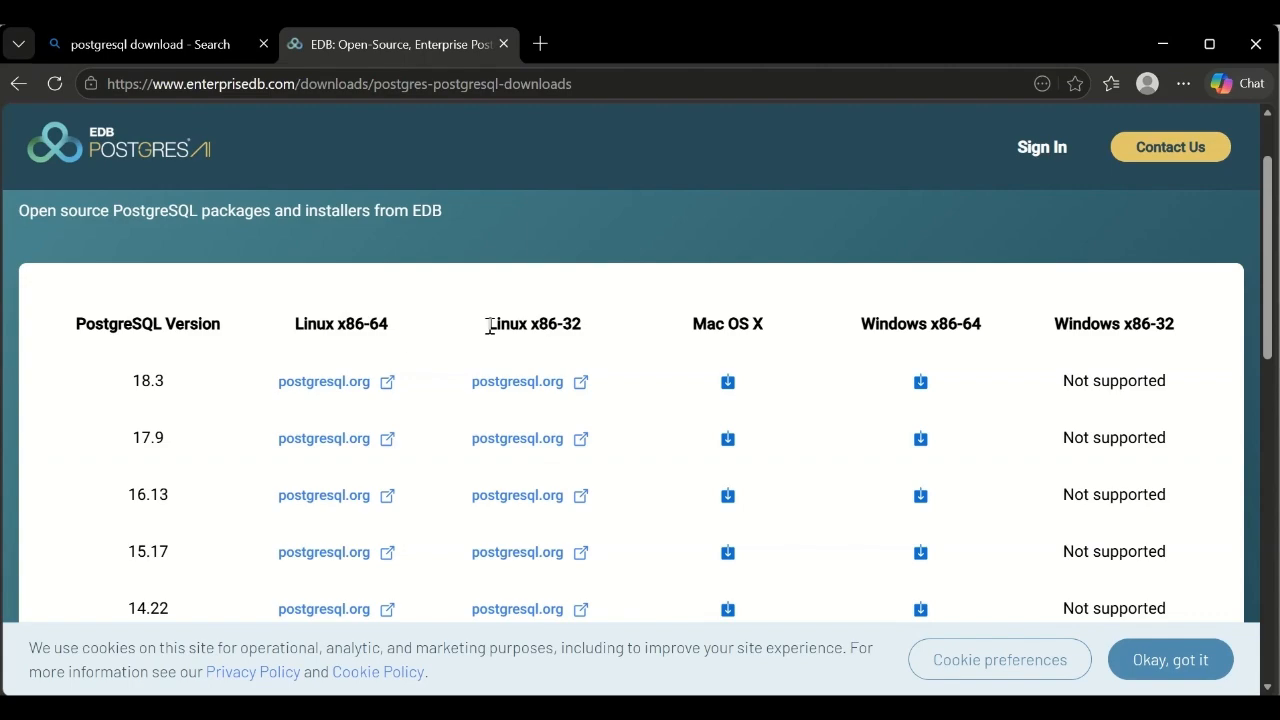
{"action": "scroll", "coordinate": [1080, 420], "scroll_direction": "down", "scroll_amount": 4}
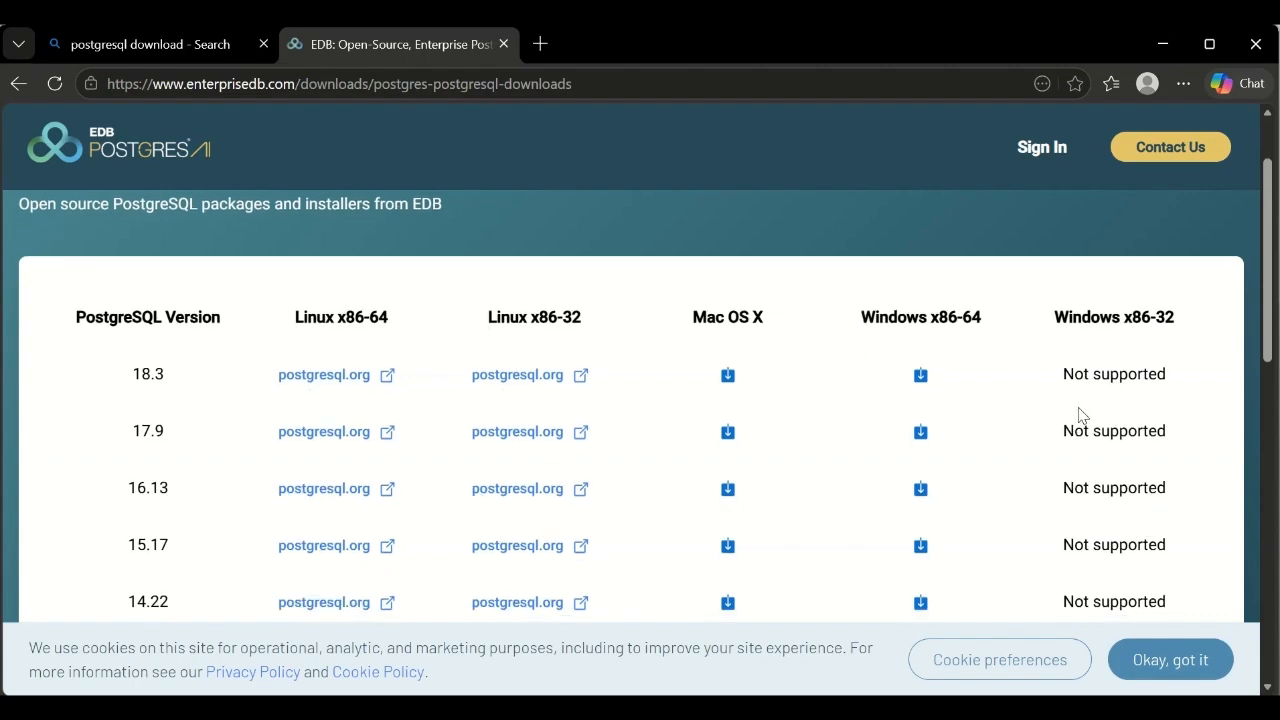
{"action": "scroll", "coordinate": [1000, 415], "scroll_direction": "up", "scroll_amount": 5}
{"action": "scroll", "coordinate": [591, 457], "scroll_direction": "down", "scroll_amount": 6}
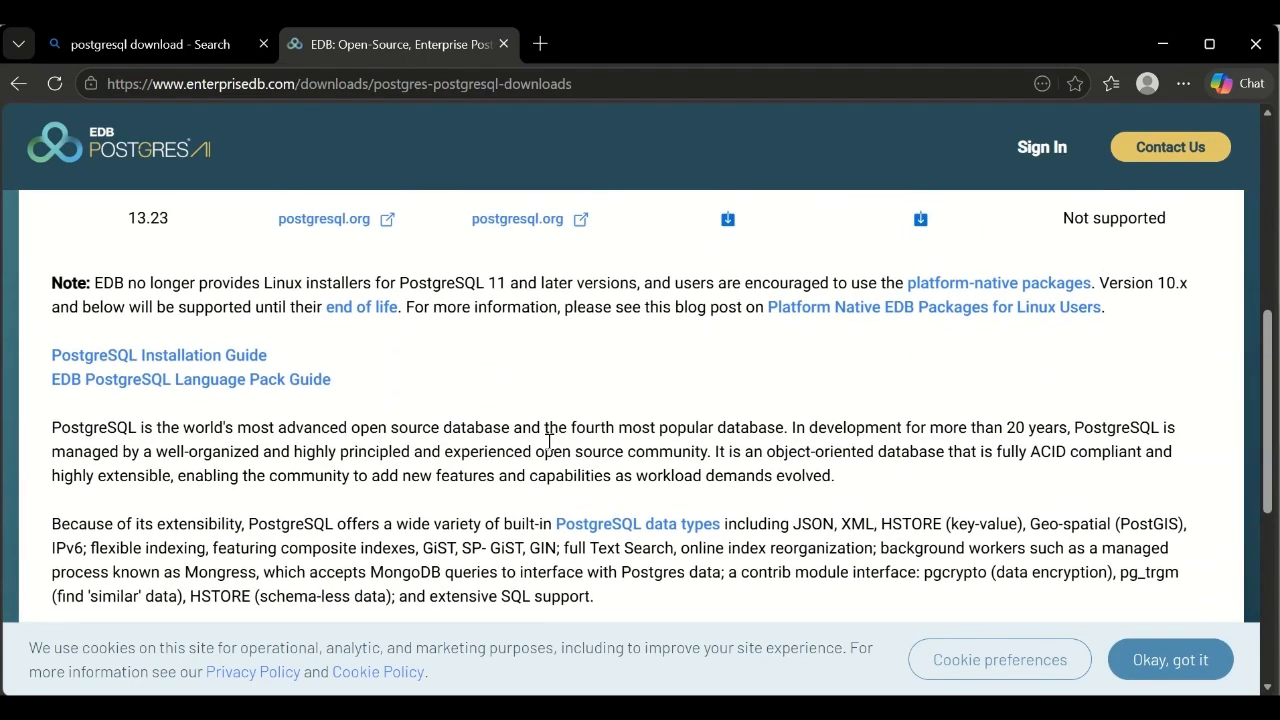
{"action": "scroll", "coordinate": [631, 431], "scroll_direction": "up", "scroll_amount": 6}
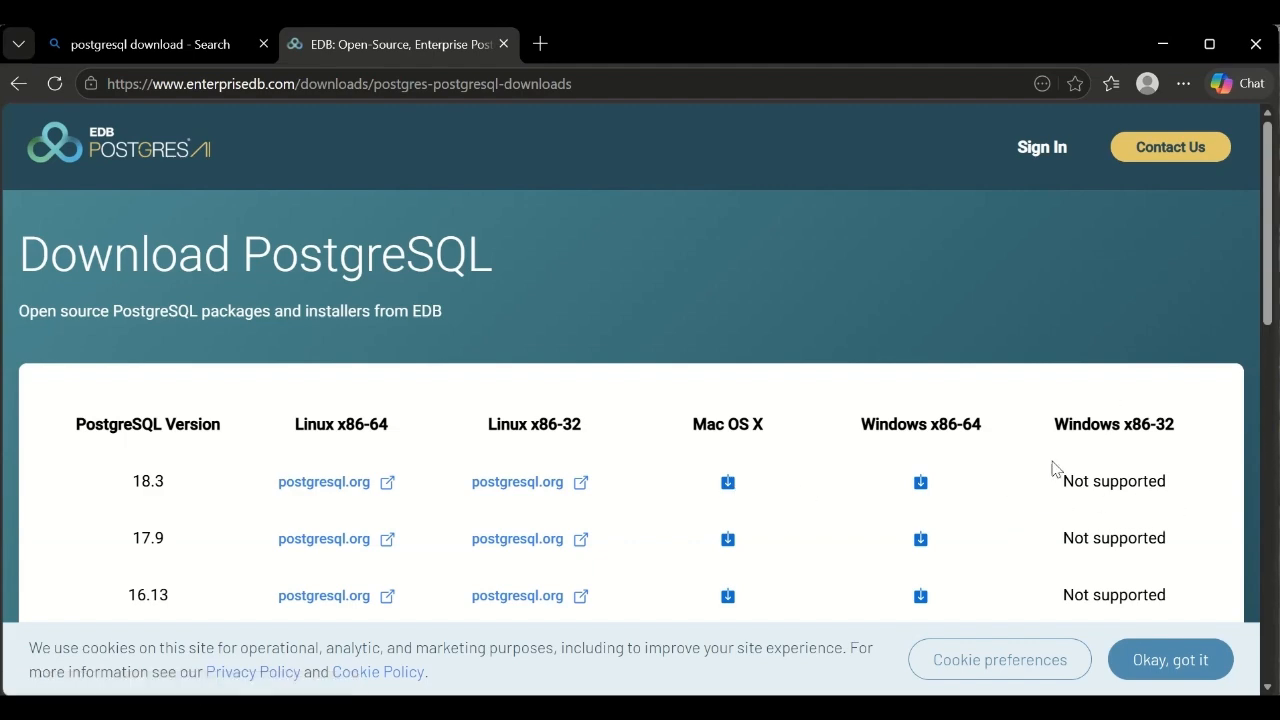
{"action": "scroll", "coordinate": [1135, 450], "scroll_direction": "down", "scroll_amount": 4}
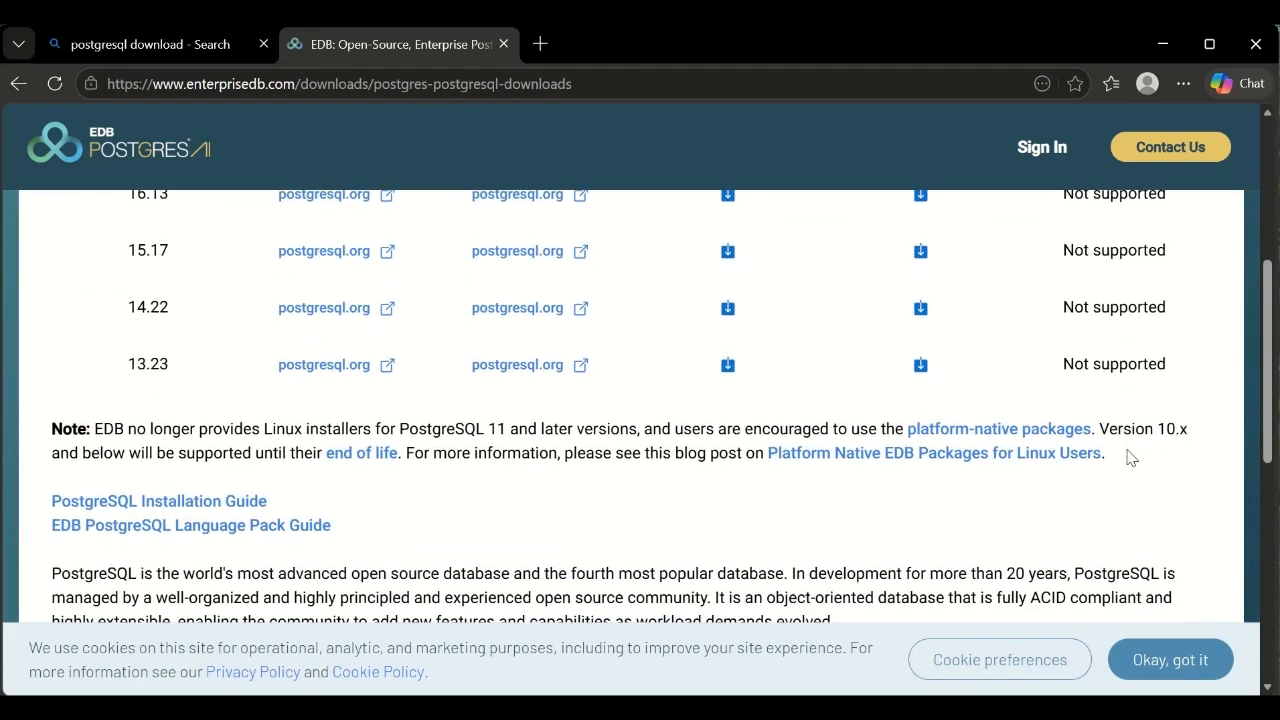
{"action": "scroll", "coordinate": [1130, 455], "scroll_direction": "up", "scroll_amount": 2}
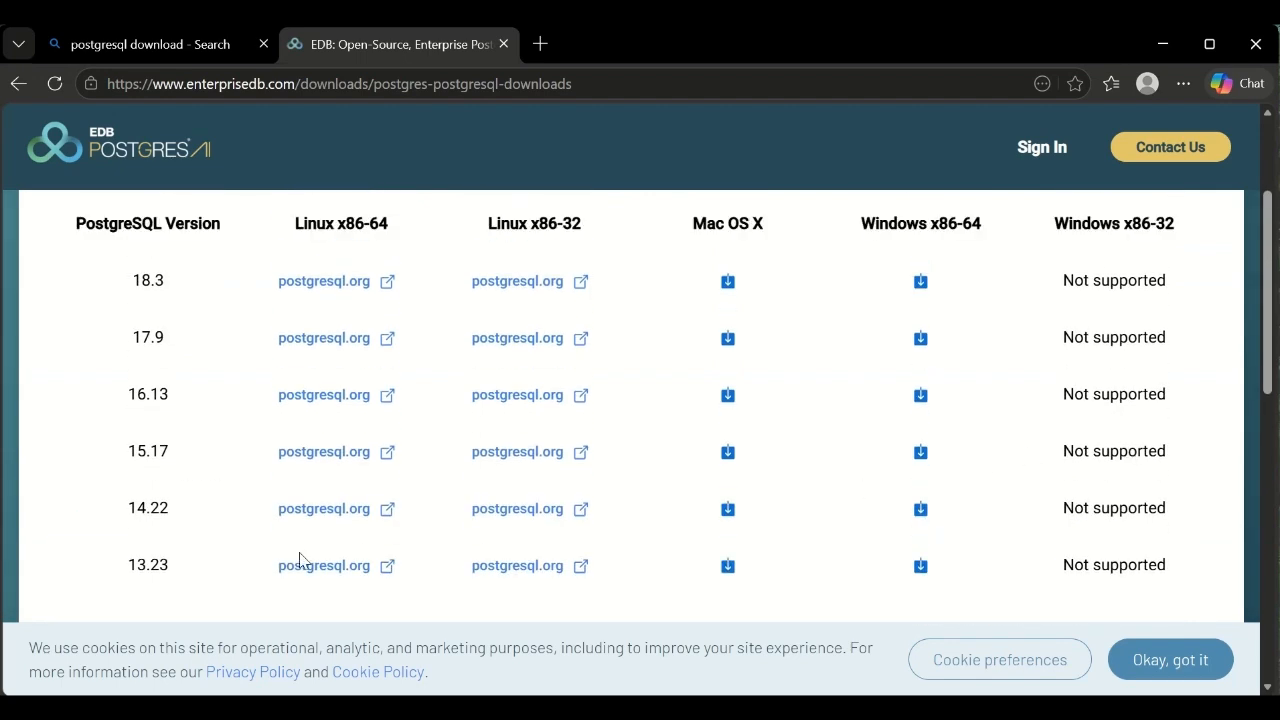
{"action": "scroll", "coordinate": [1010, 600], "scroll_direction": "up", "scroll_amount": 2}
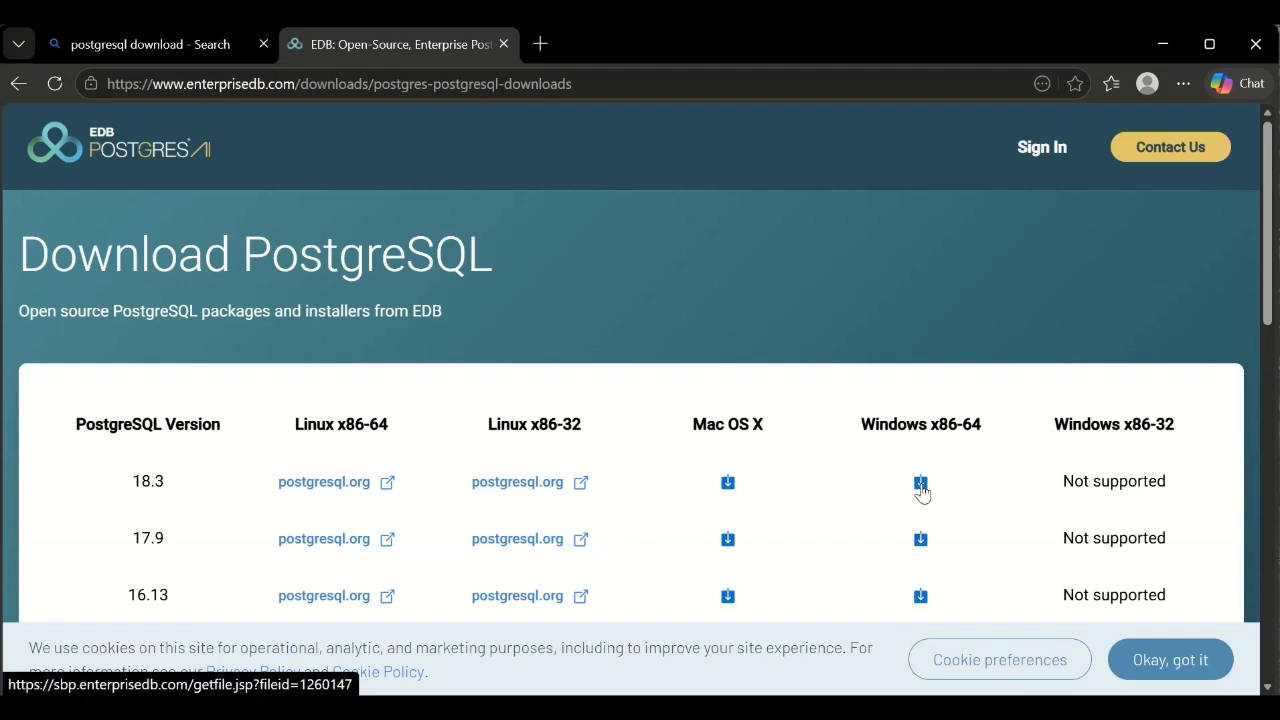
{"action": "left_click", "coordinate": [921, 487]}
{"action": "left_click", "coordinate": [921, 482]}
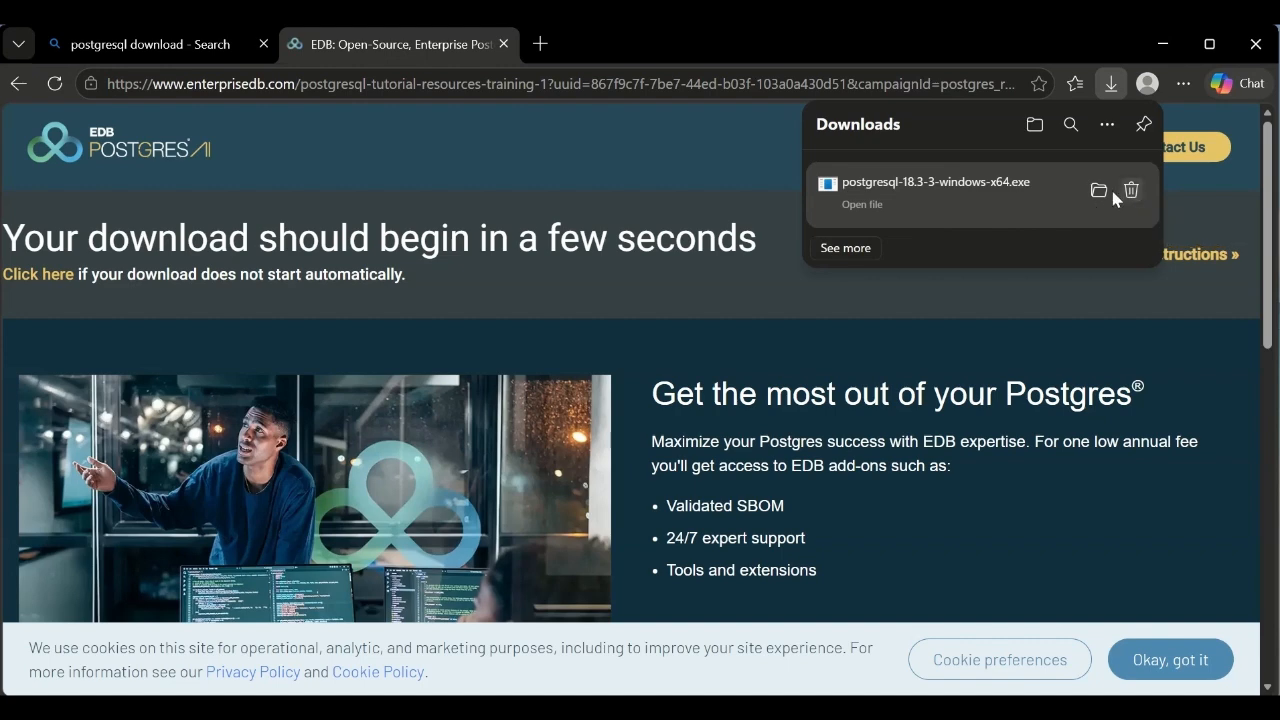
Show the downloaded postgresql-18.3-3-windows-x64 installer in its folder, and close the folder window
{"action": "left_click", "coordinate": [1039, 288]}
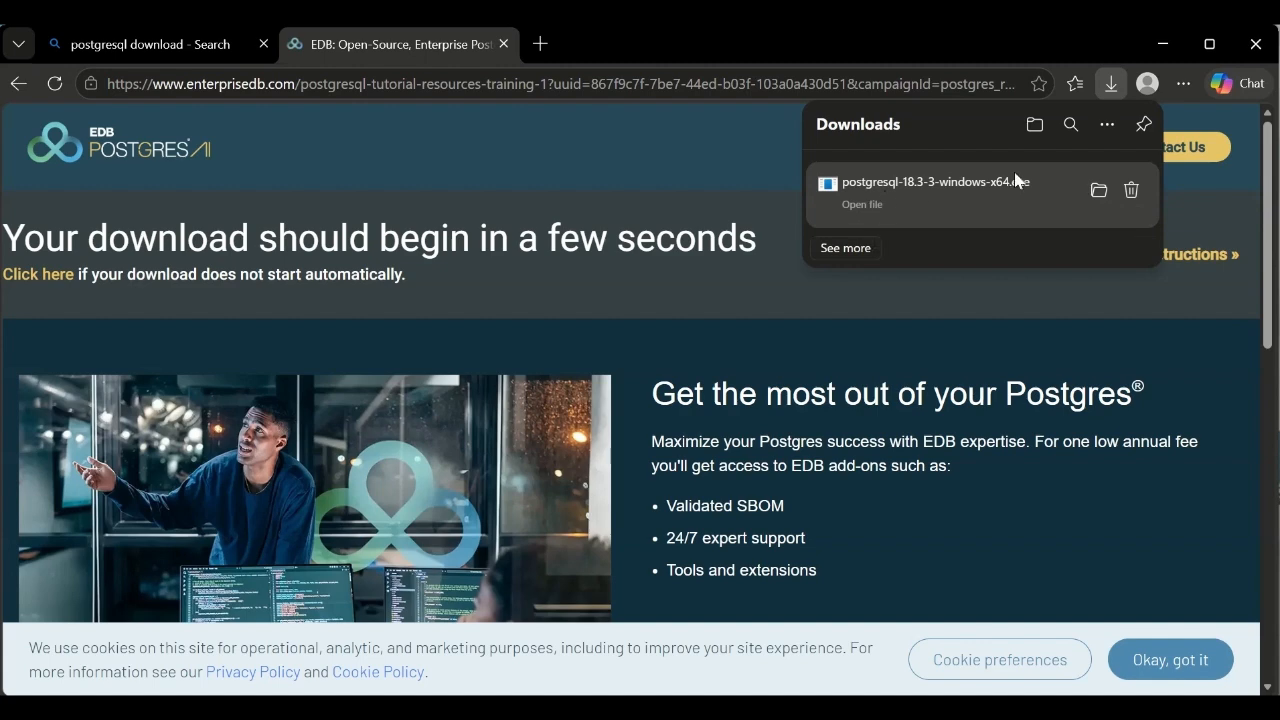
{"action": "left_click", "coordinate": [1098, 191]}
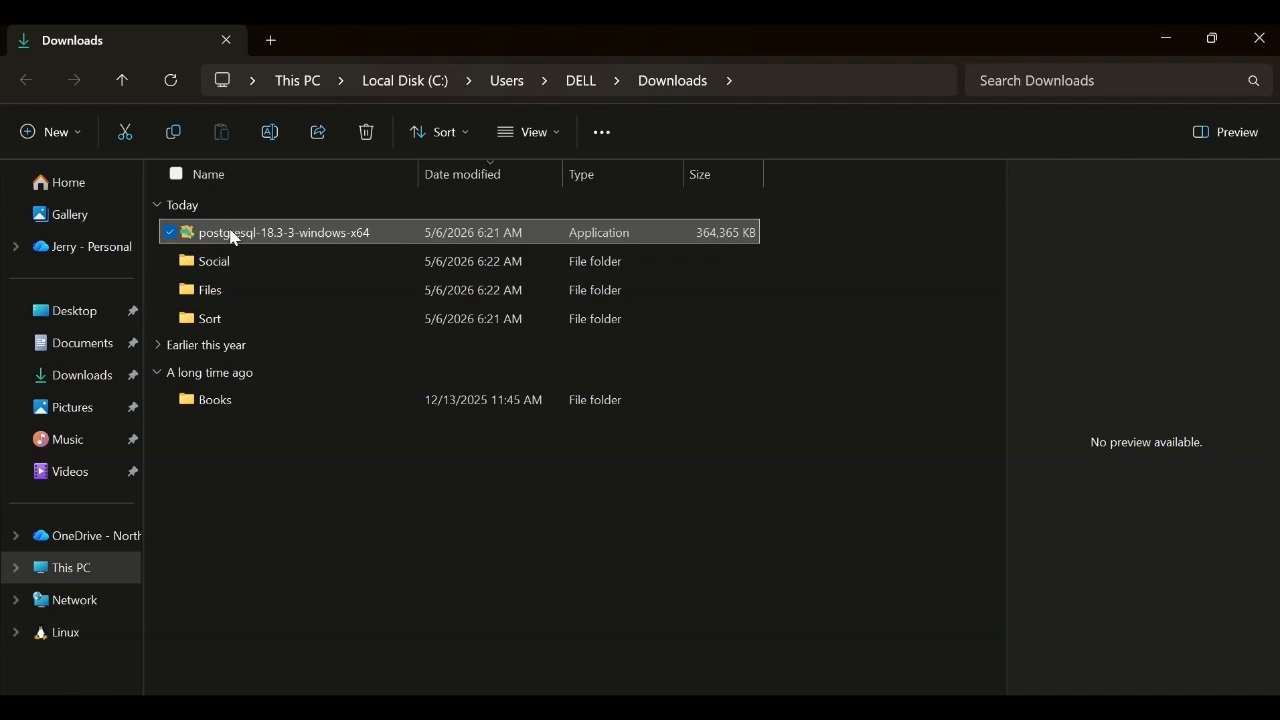
{"action": "mouse_move", "coordinate": [296, 245]}
{"action": "mouse_move", "coordinate": [329, 226]}
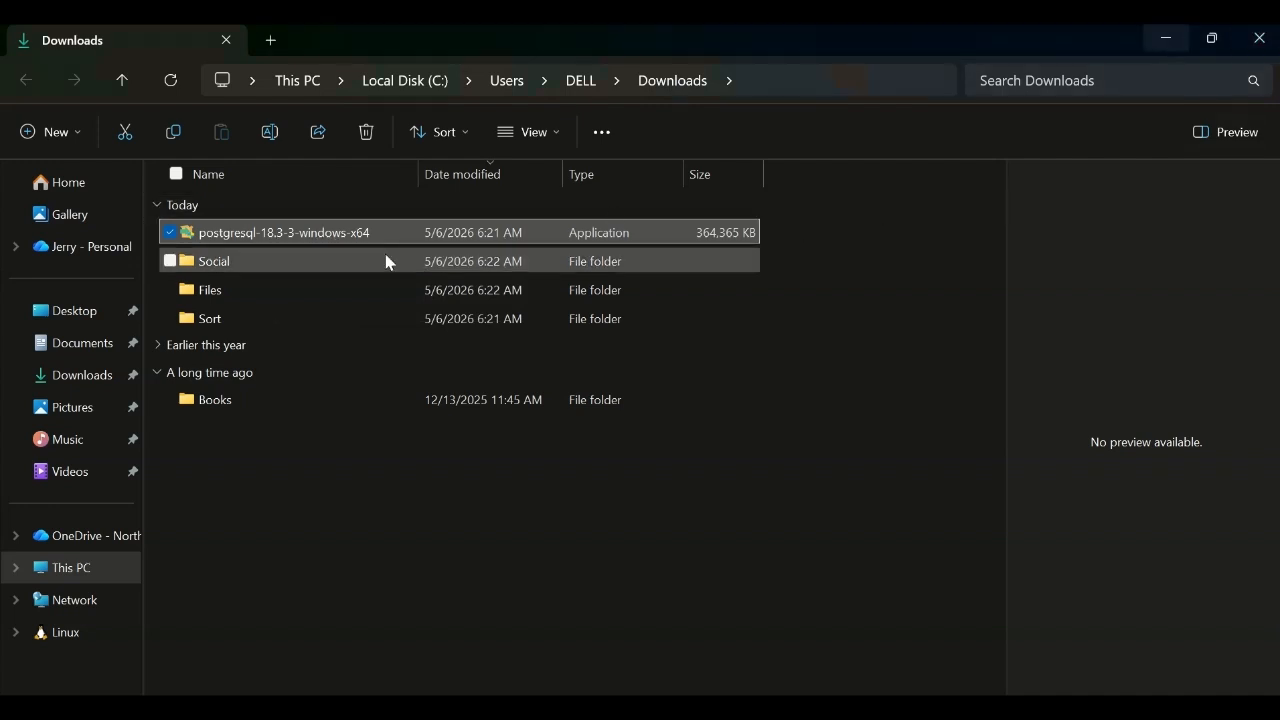
{"action": "left_click", "coordinate": [1259, 38]}
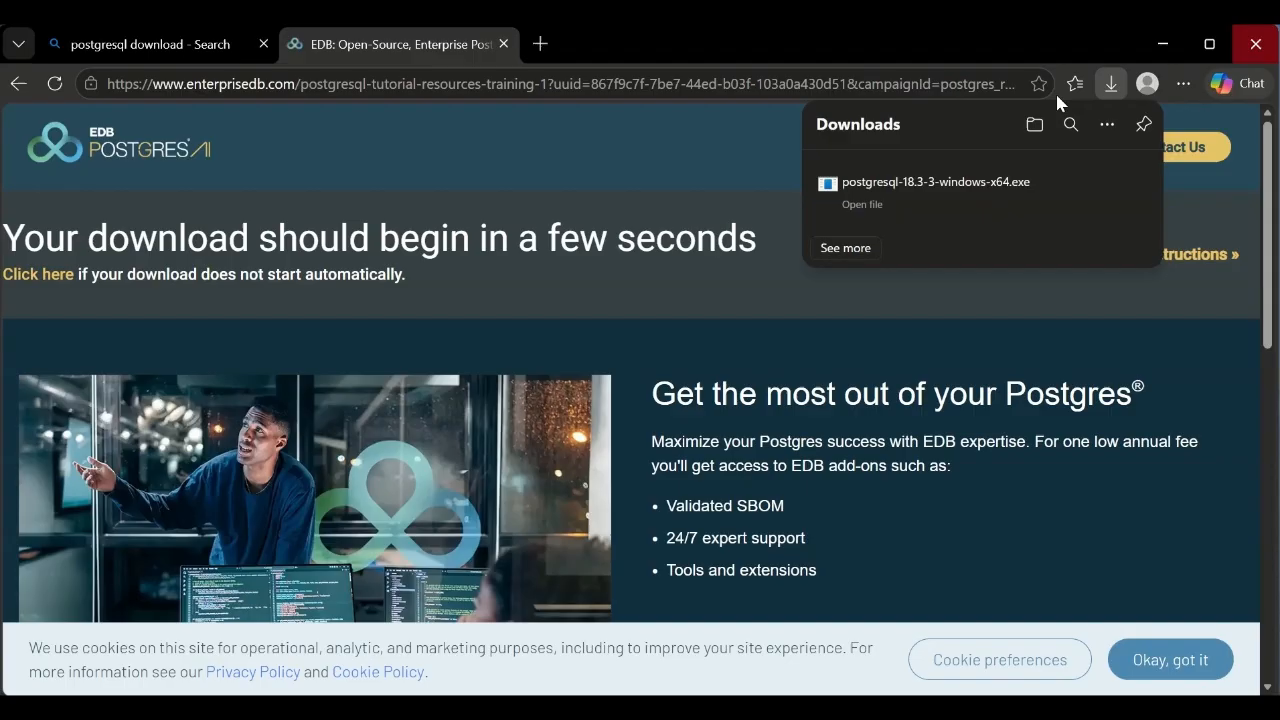
Launch the downloaded postgresql-18.3-3-windows-x64.exe installer from the browser's downloads
{"action": "left_click", "coordinate": [856, 206]}
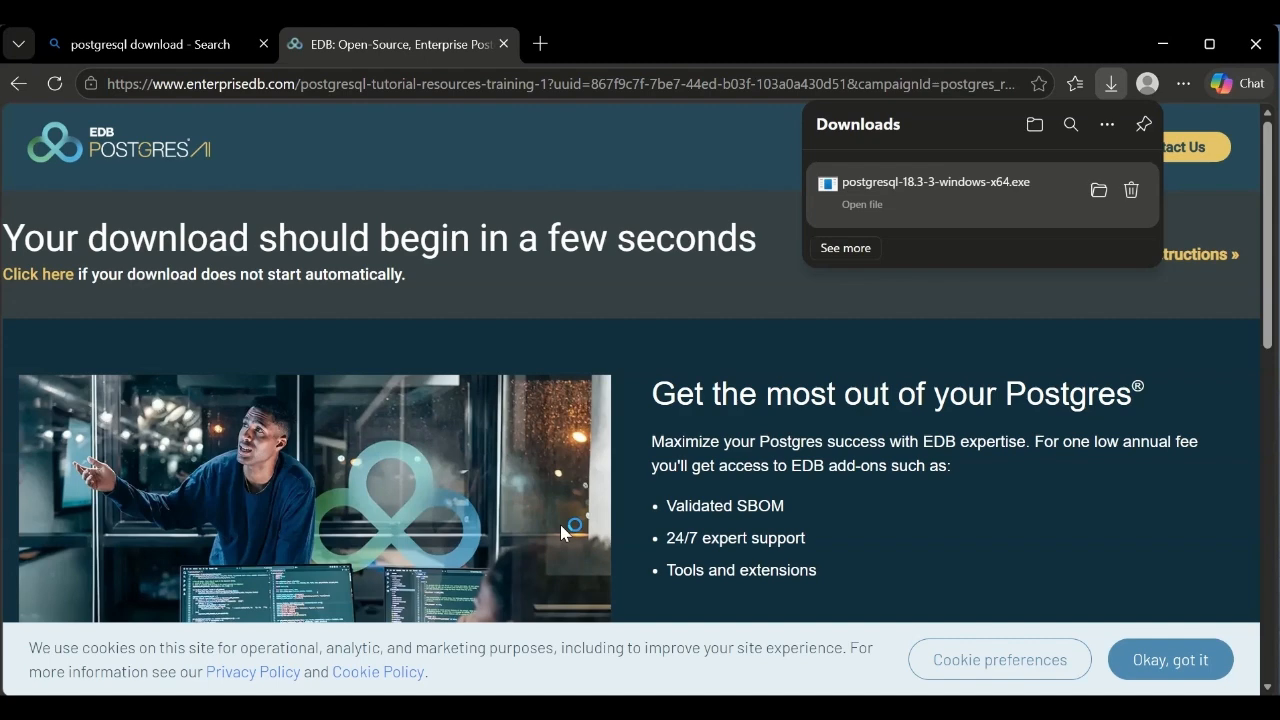
{"action": "left_click", "coordinate": [851, 209]}
{"action": "left_click", "coordinate": [664, 146]}
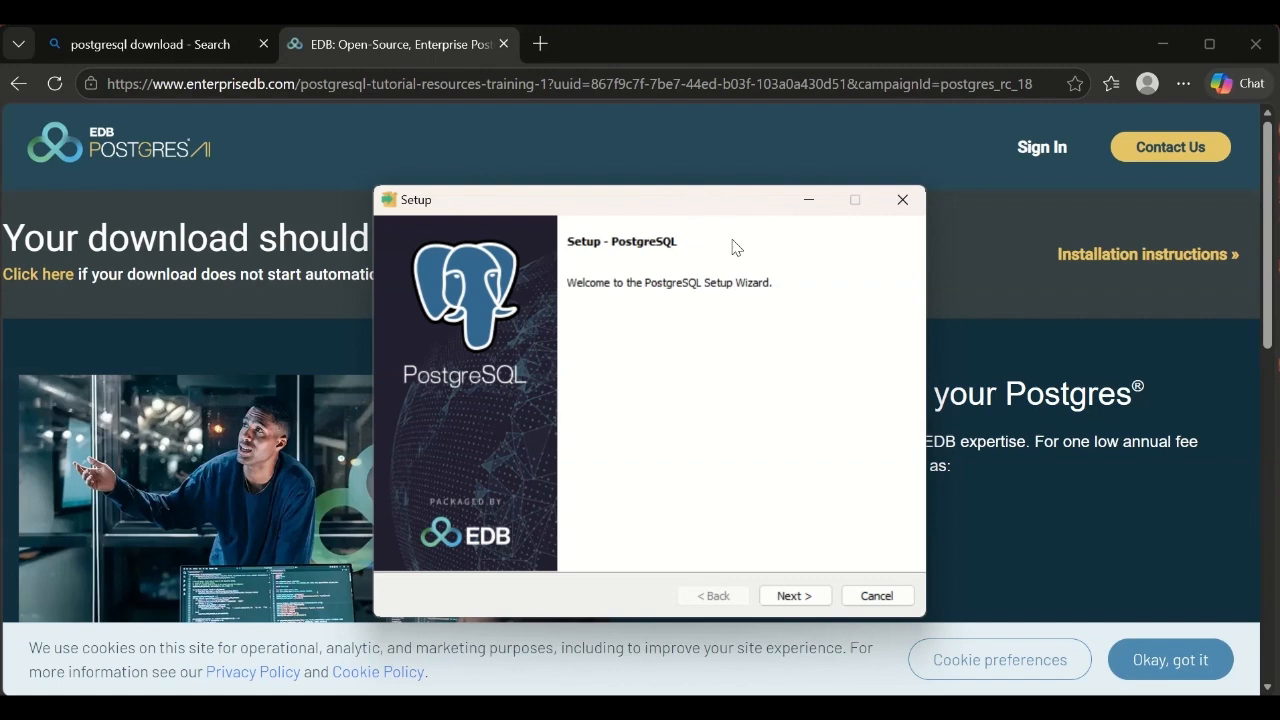
Exclude Stack Builder from the PostgreSQL components and accept the existing installation and data directory, continuing to the pre-installation summary
{"action": "left_click", "coordinate": [803, 597]}
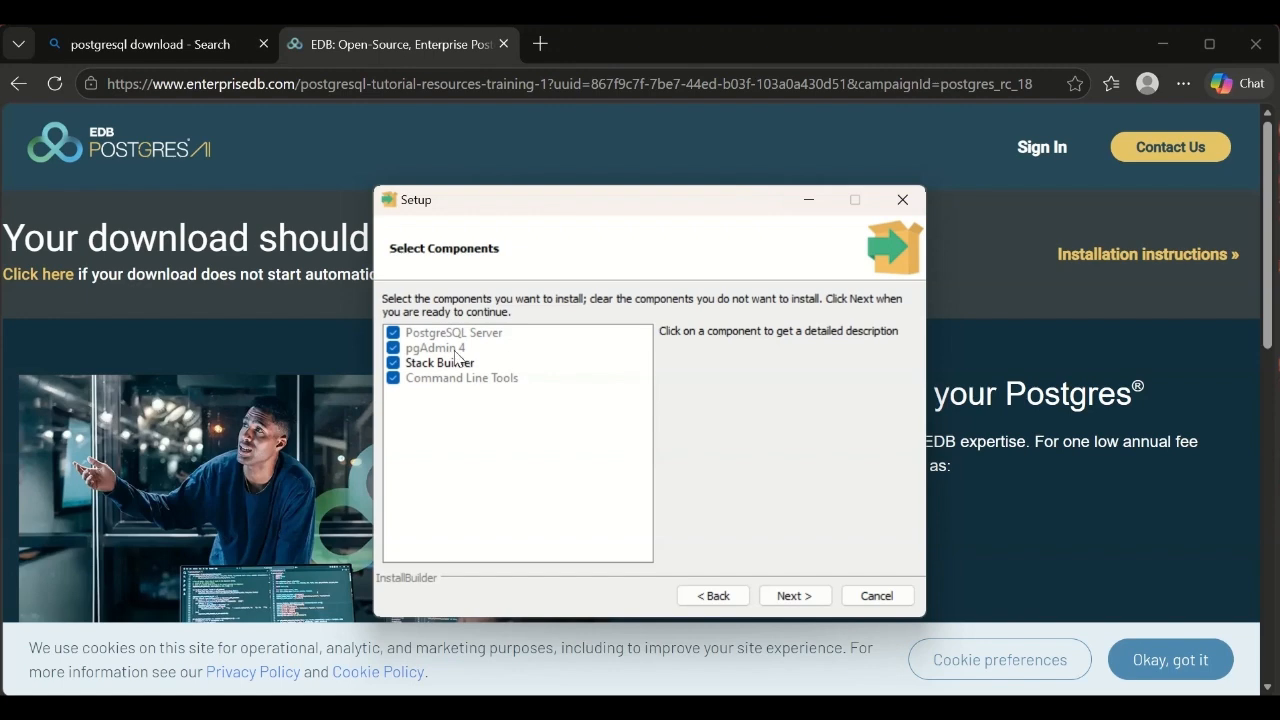
{"action": "left_click", "coordinate": [393, 363]}
{"action": "left_click", "coordinate": [808, 596]}
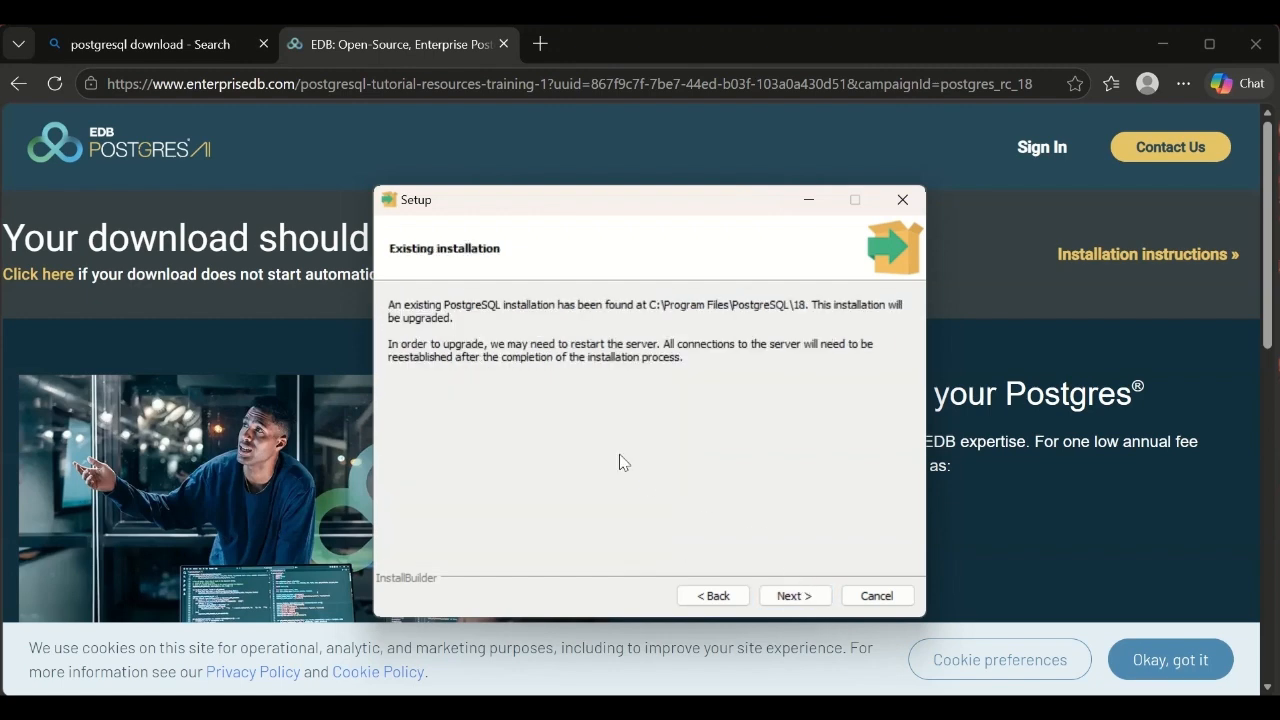
{"action": "left_click", "coordinate": [786, 597]}
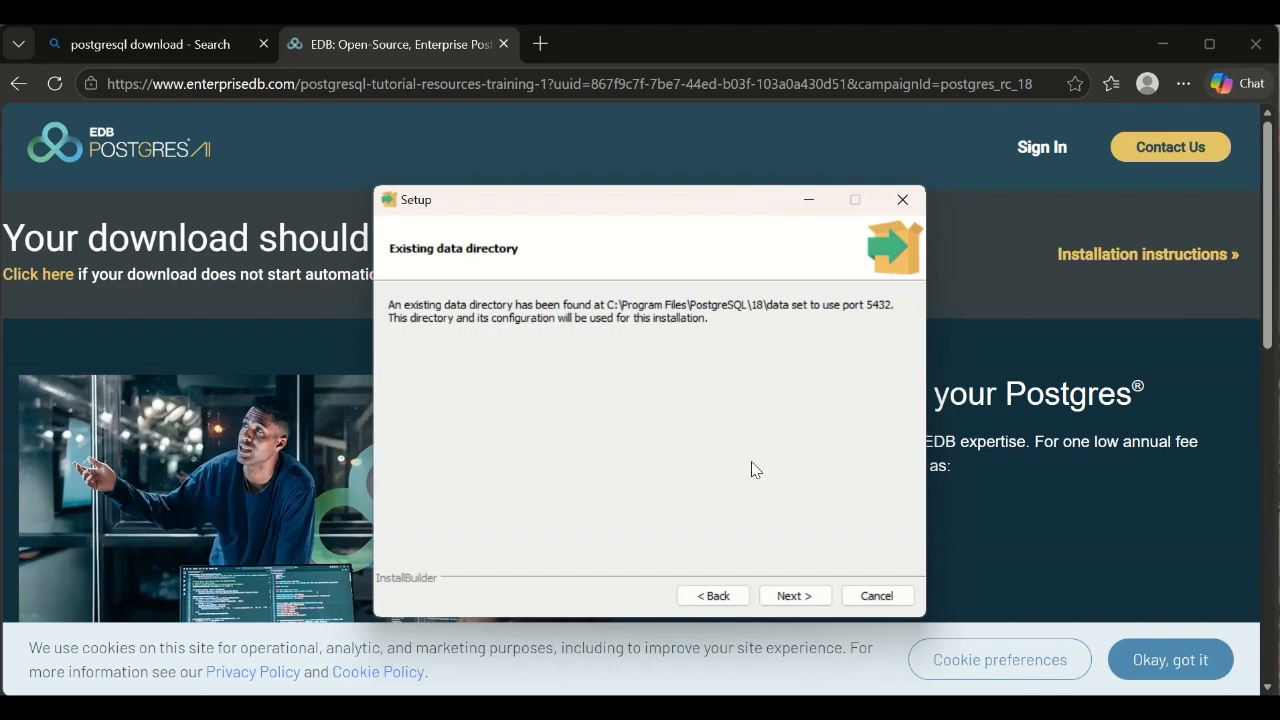
{"action": "left_click", "coordinate": [792, 596]}
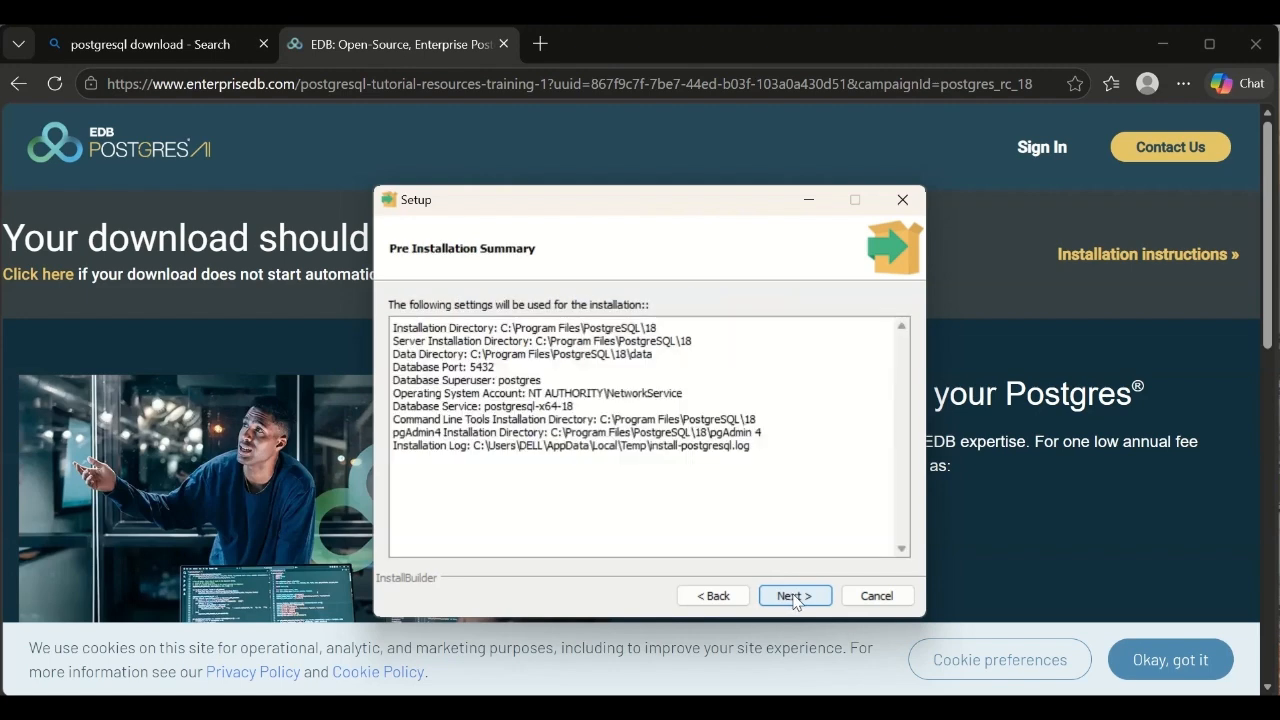
Accept the pre-installation summary, start installing PostgreSQL, and acknowledge the warning about shutting down the pgAdmin server
{"action": "left_click", "coordinate": [795, 599]}
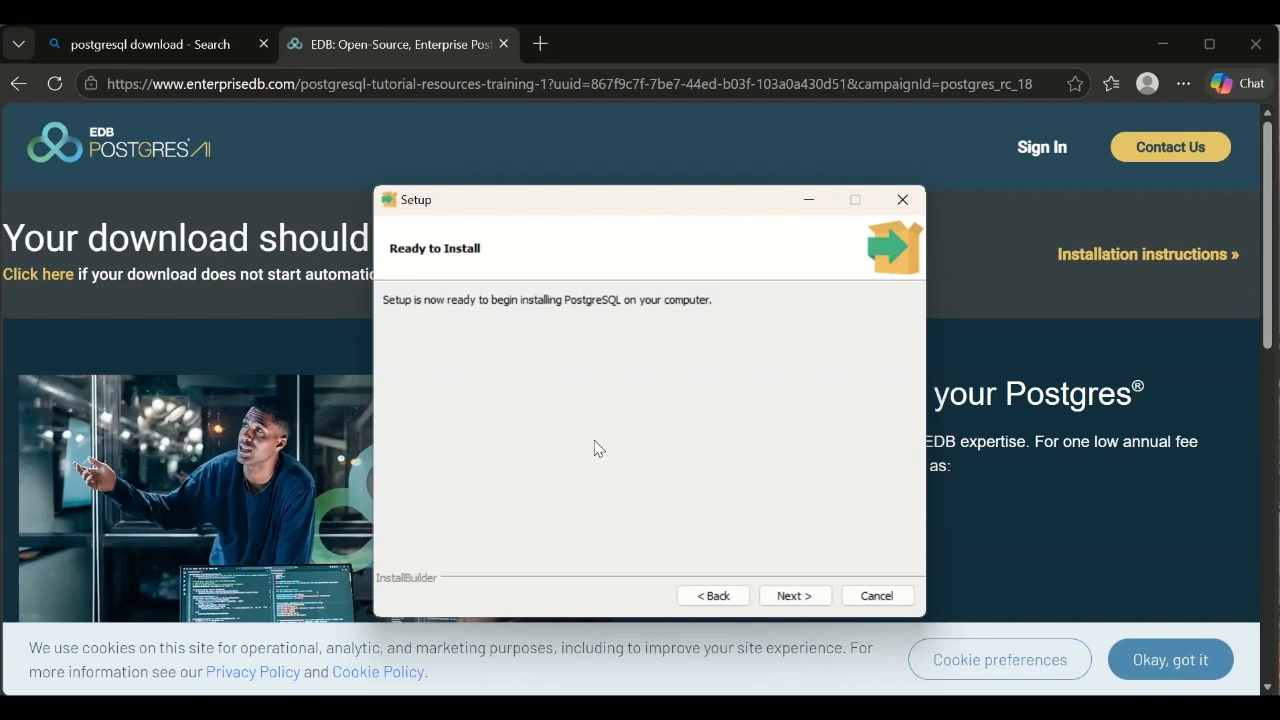
{"action": "left_click", "coordinate": [800, 595]}
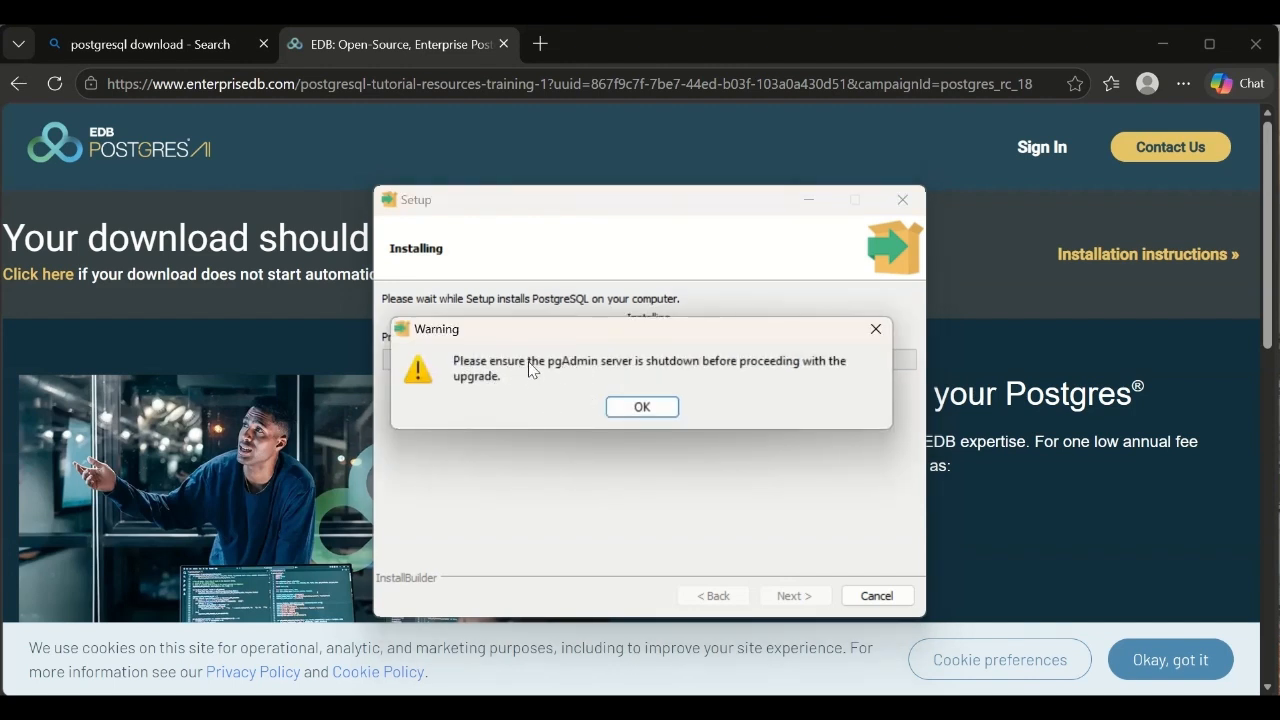
{"action": "left_click", "coordinate": [642, 407]}
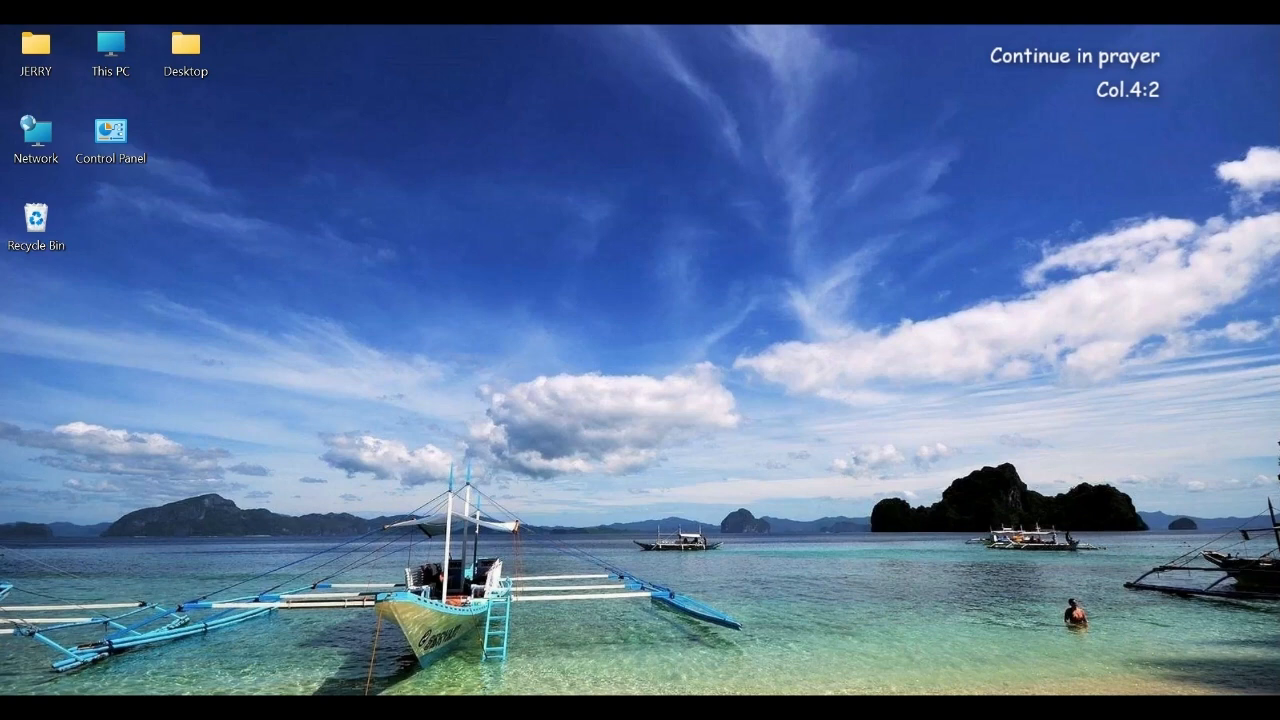
Search the computer's installed apps for pgadmin
{"action": "key", "text": "super"}
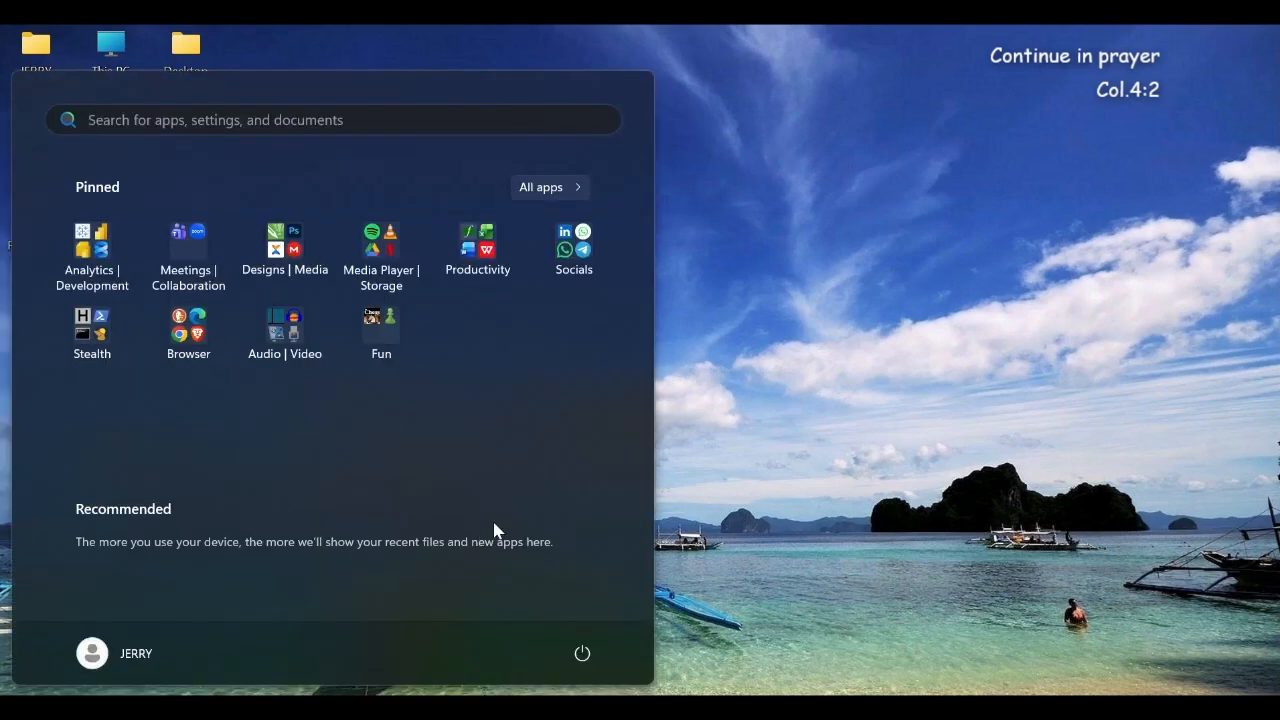
{"action": "type", "text": "pg"}
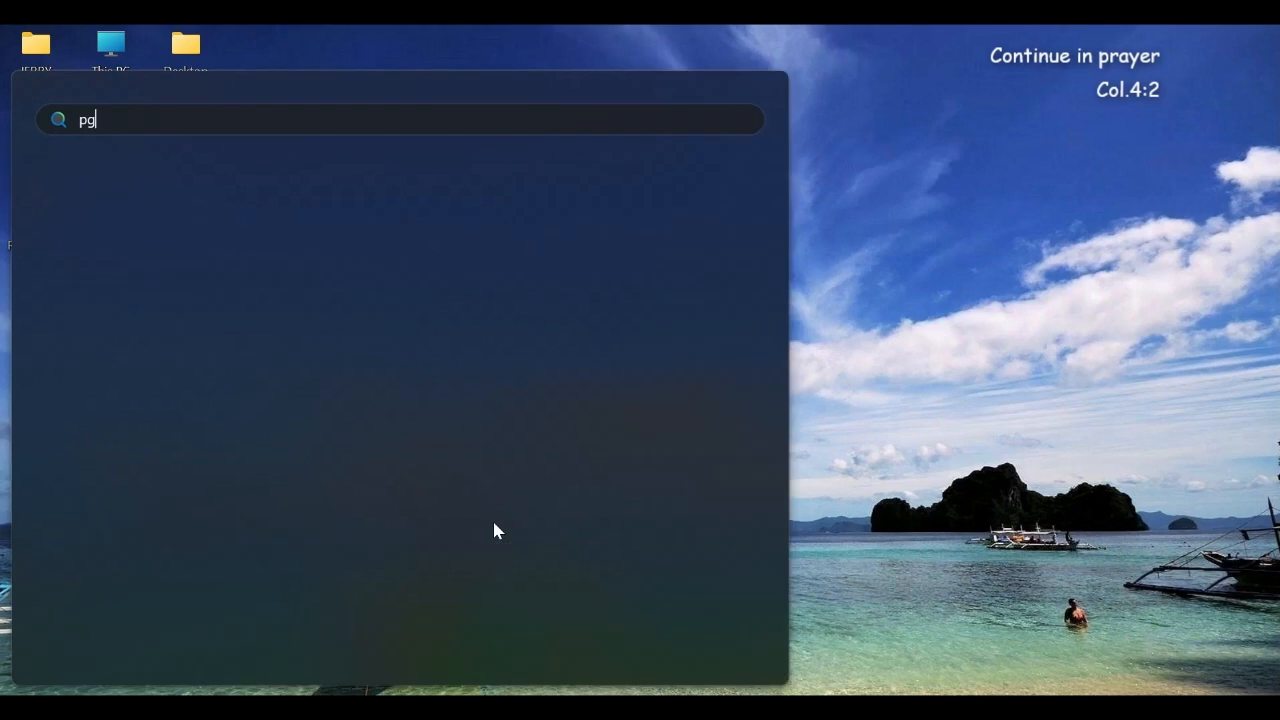
{"action": "type", "text": "admin"}
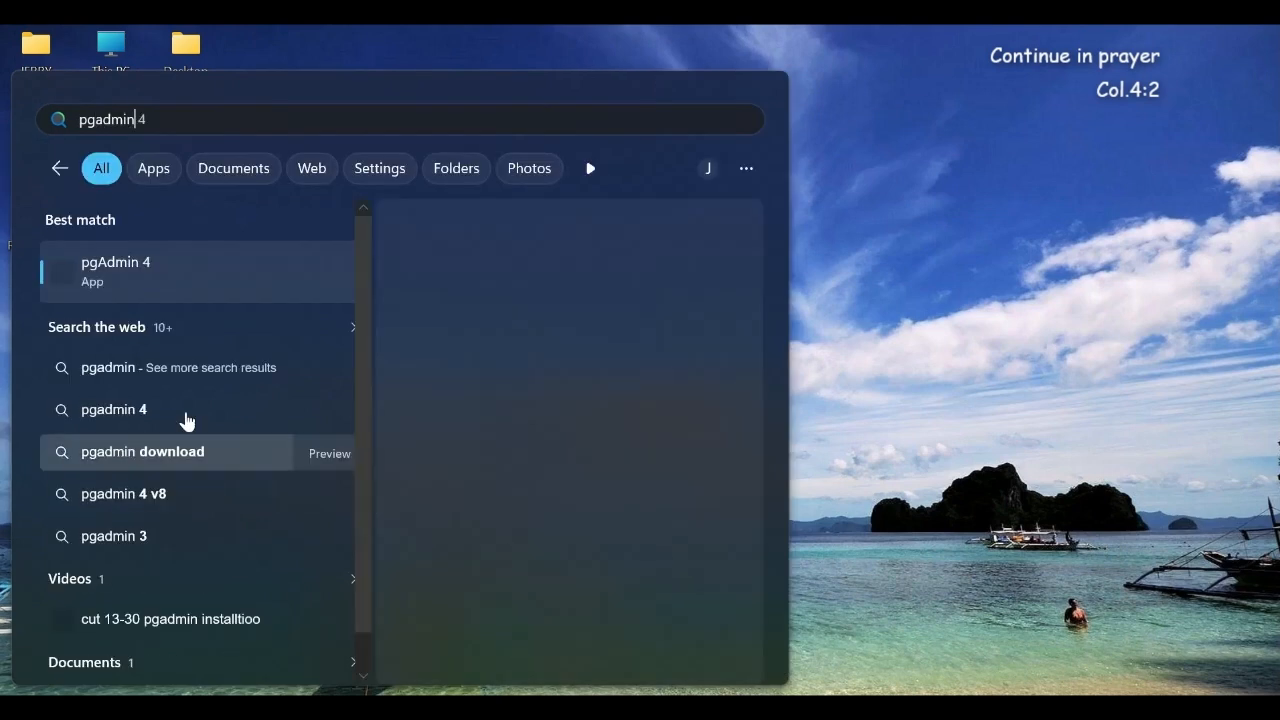